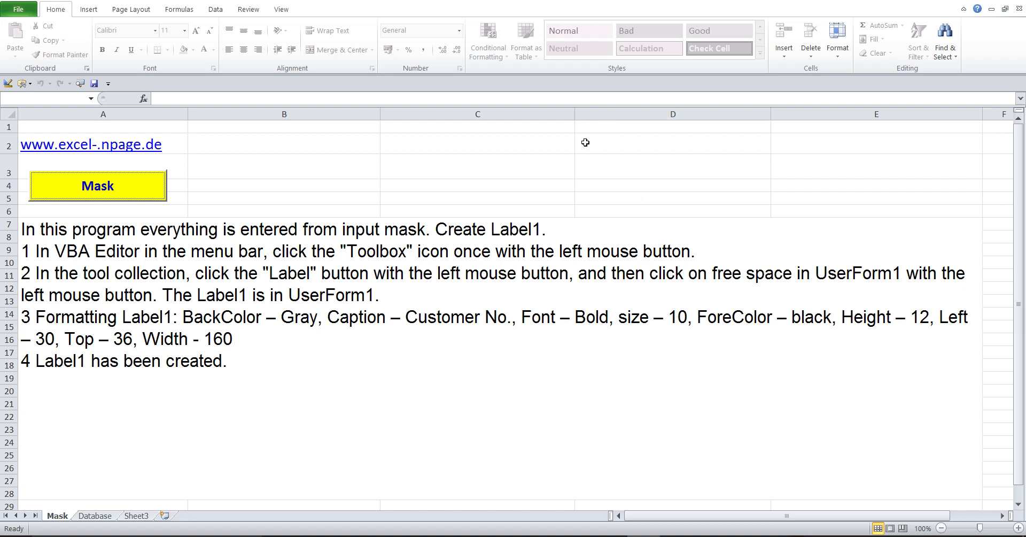
Read step 1 in the instructions text box on the Mask sheet
left_click(519, 226)
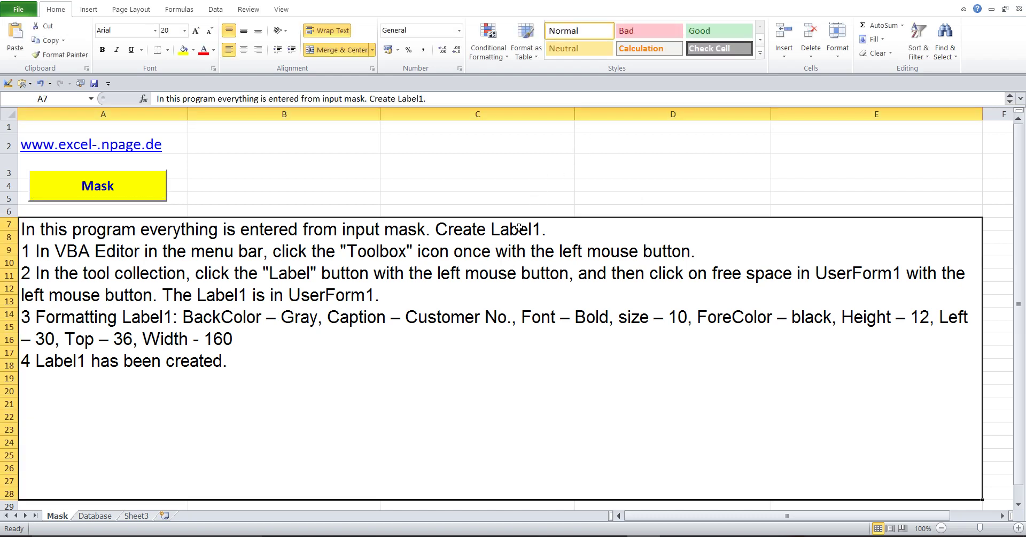
left_click(551, 231)
left_click_drag(553, 231, 105, 215)
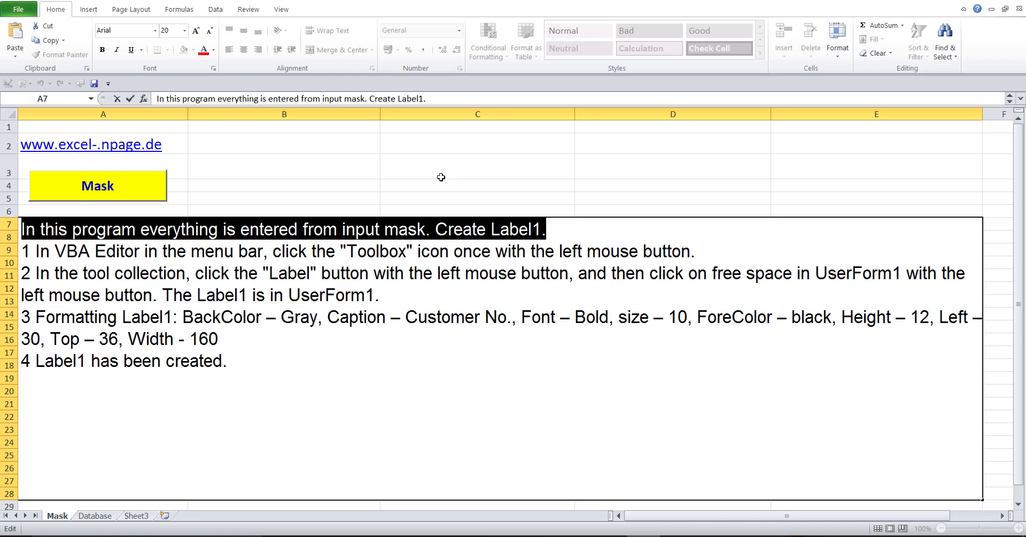
left_click(410, 254)
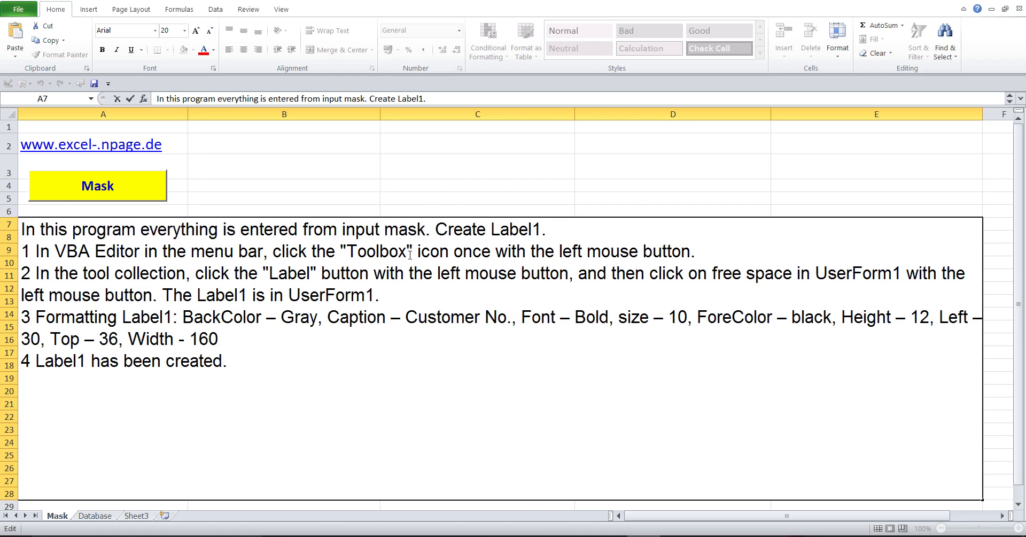
double_click(514, 250)
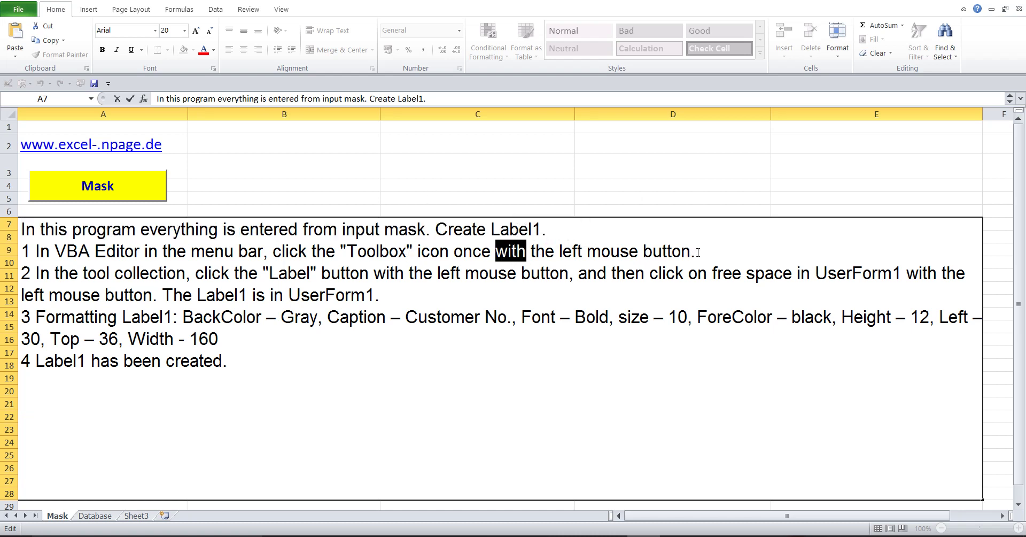
left_click_drag(695, 252, 11, 248)
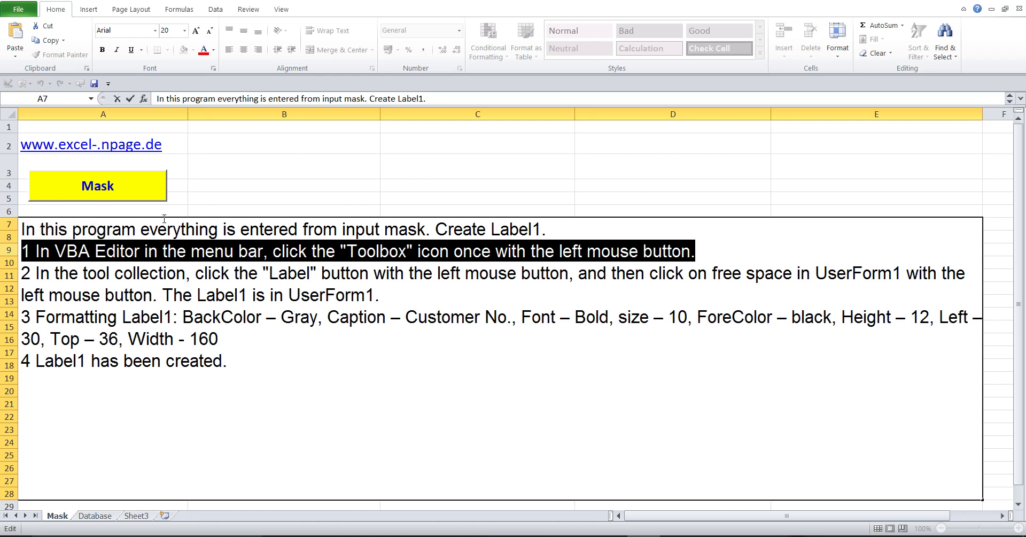
left_click(259, 190)
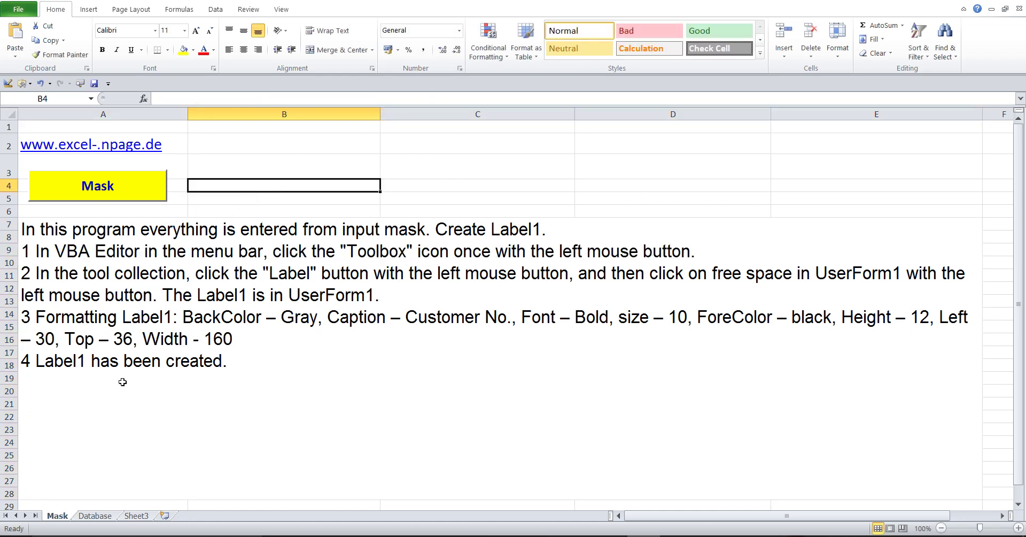
Open the Mask sheet's code in the VBA editor and open UserForm1 for design
right_click(57, 515)
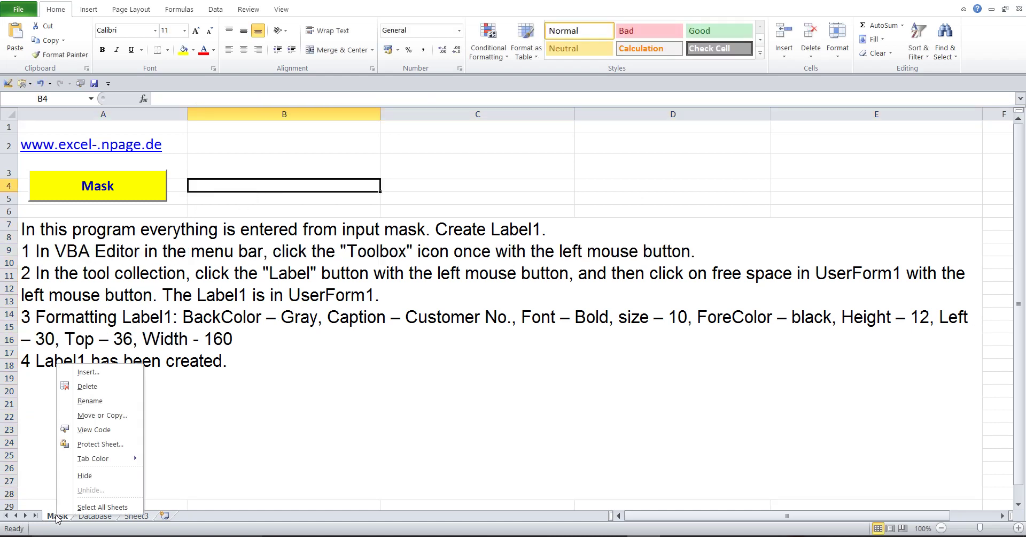
left_click(121, 434)
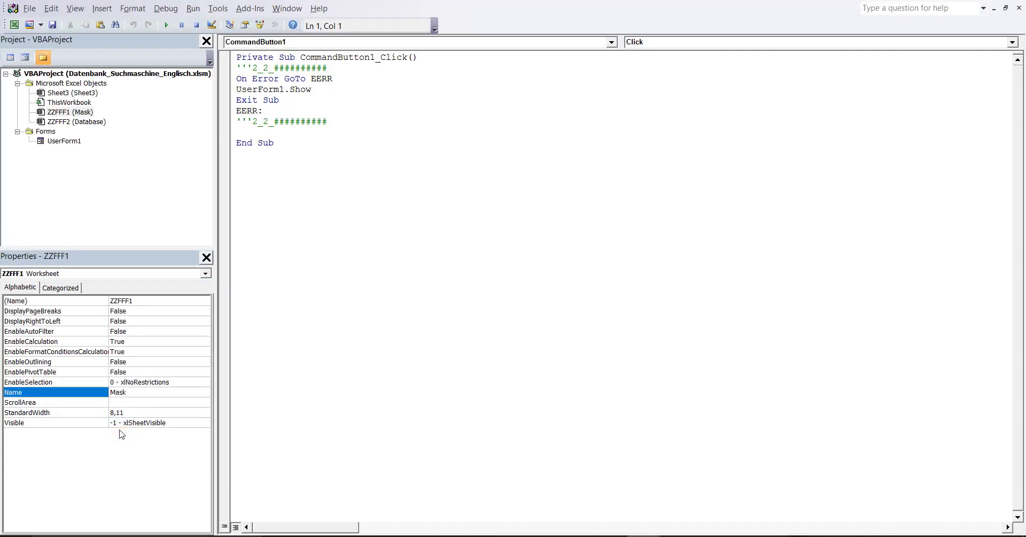
left_click(41, 143)
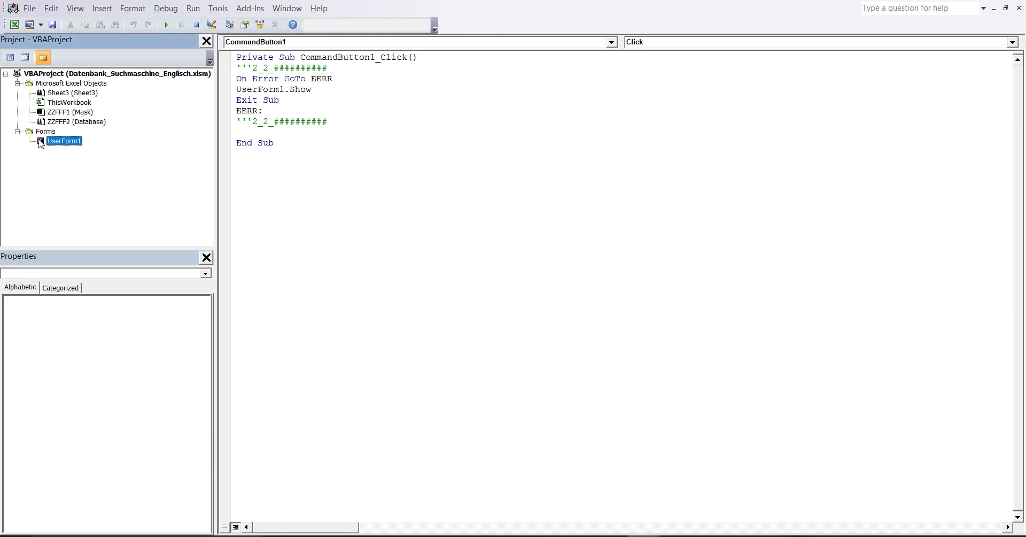
double_click(41, 142)
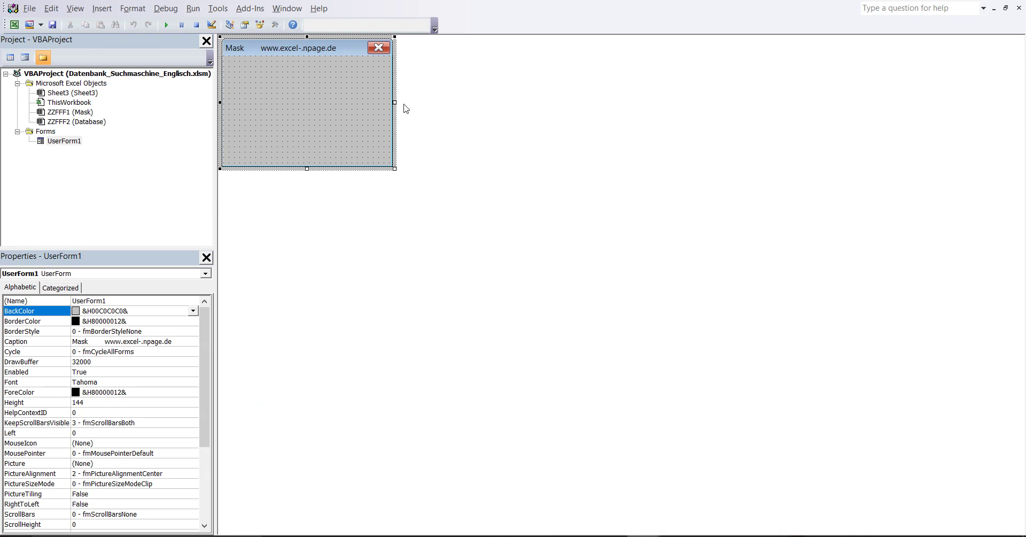
Enlarge UserForm1 across the workspace and show the form controls Toolbox
left_click_drag(394, 102, 1022, 128)
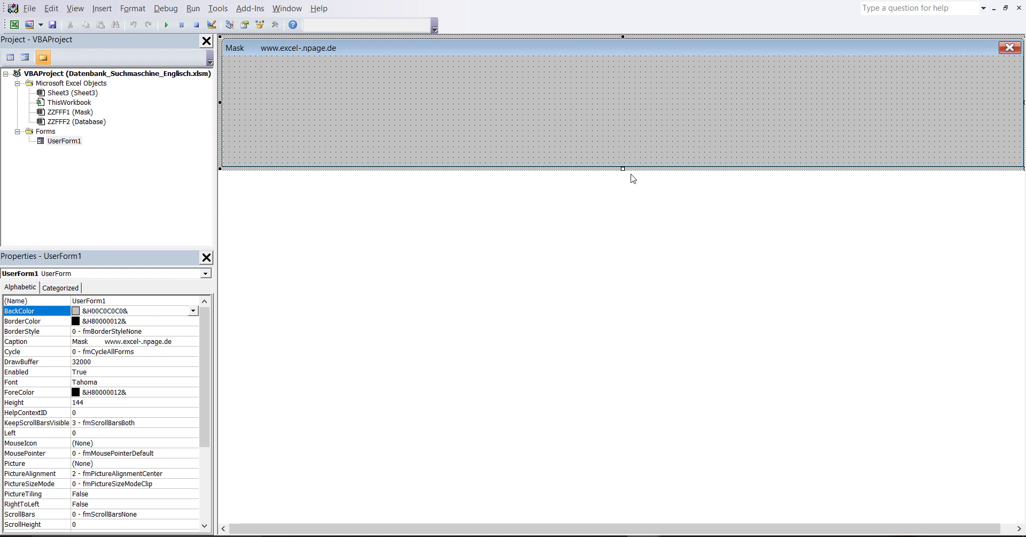
left_click_drag(623, 168, 623, 507)
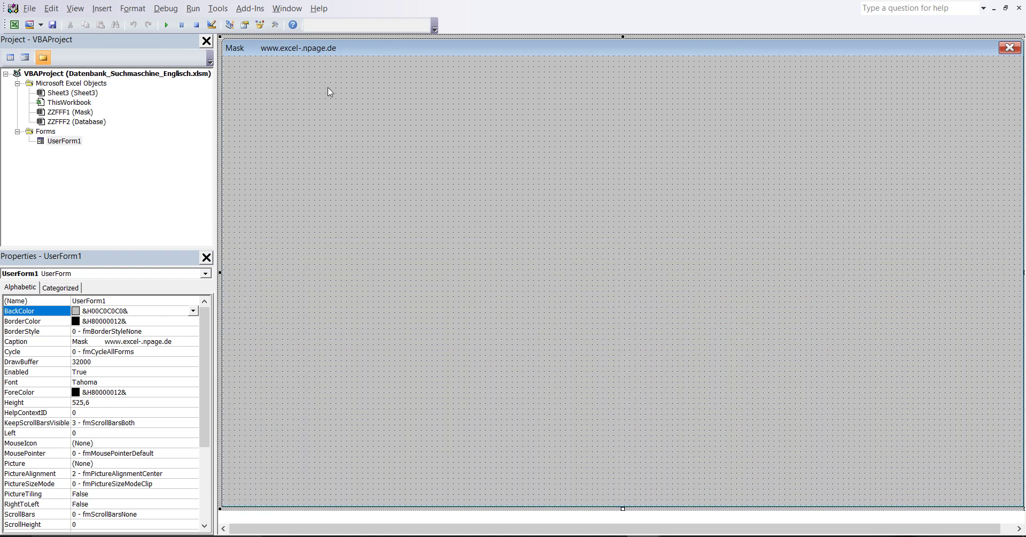
left_click(275, 28)
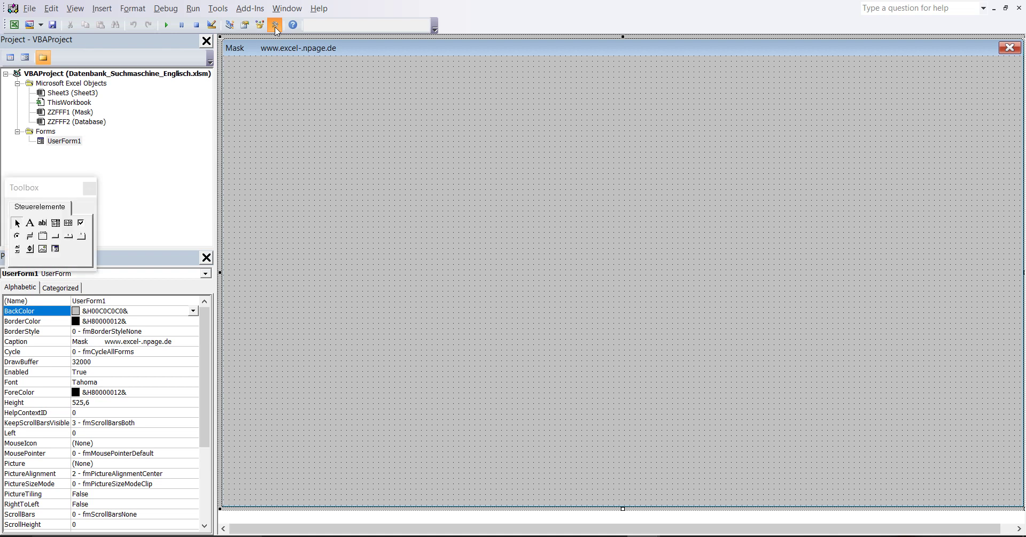
left_click_drag(61, 186, 179, 59)
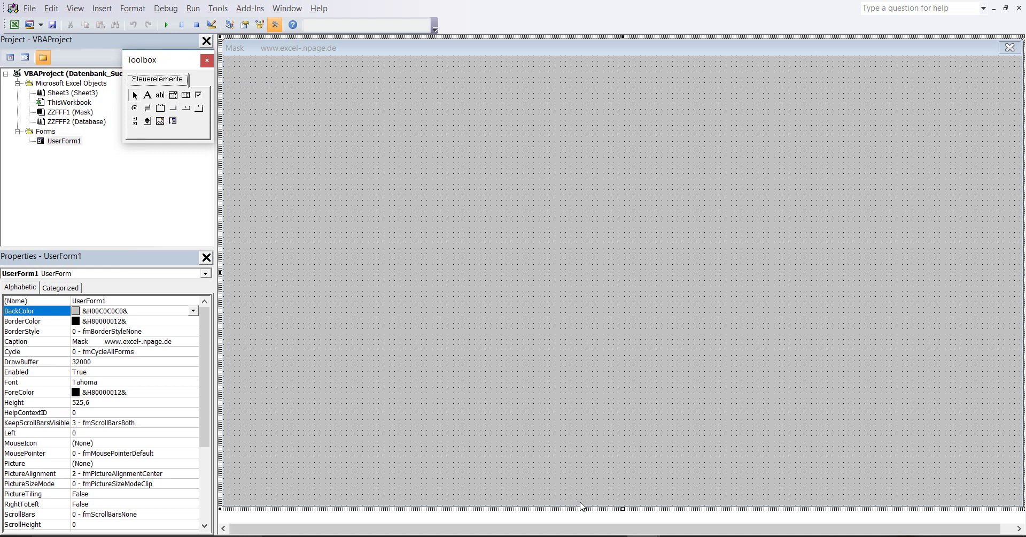
Reread step 2 of the instructions in Excel, then return to the VBA editor
mouse_move(644, 535)
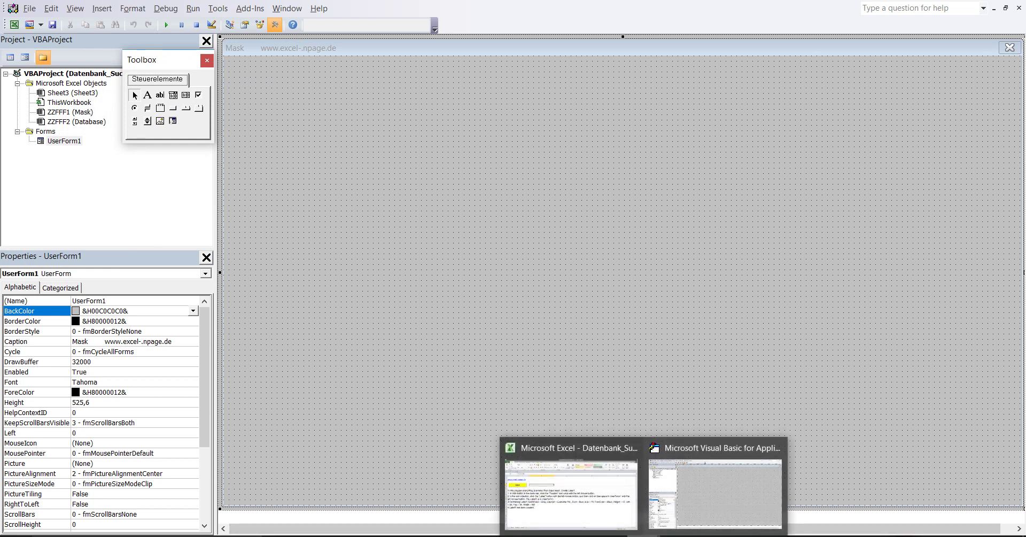
left_click(600, 522)
double_click(321, 273)
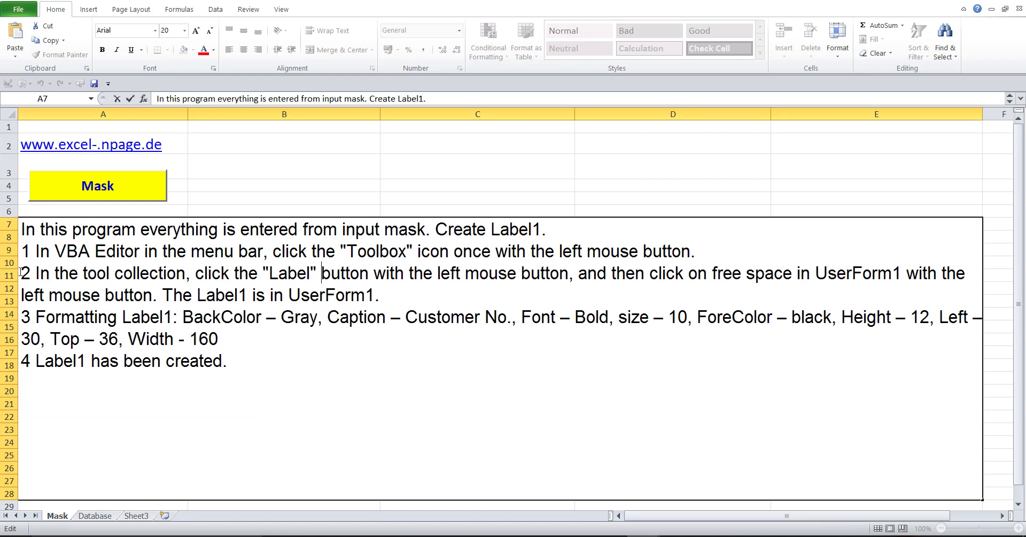
mouse_move(20, 272)
left_mouse_down()
mouse_move(568, 285)
mouse_move(527, 291)
left_mouse_up()
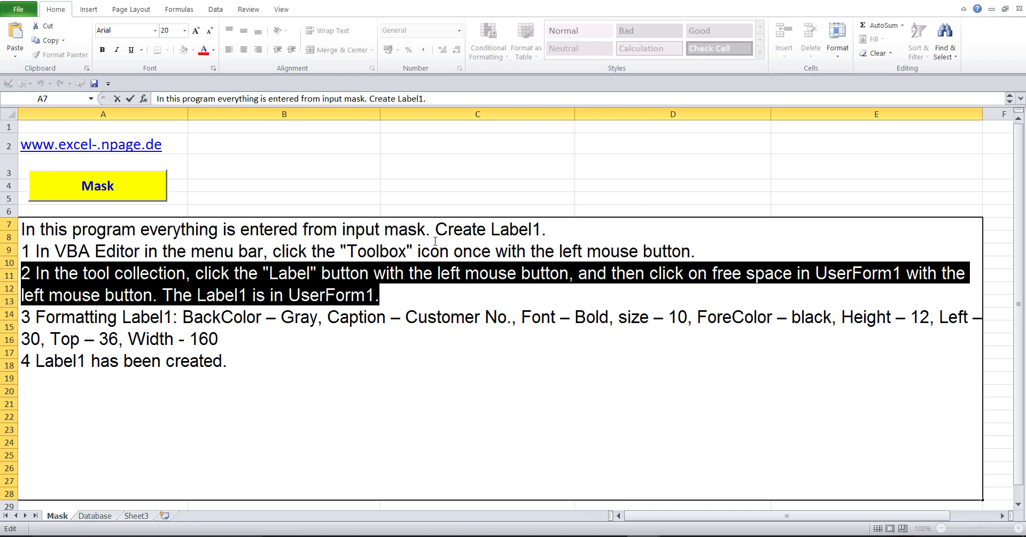
left_click(402, 189)
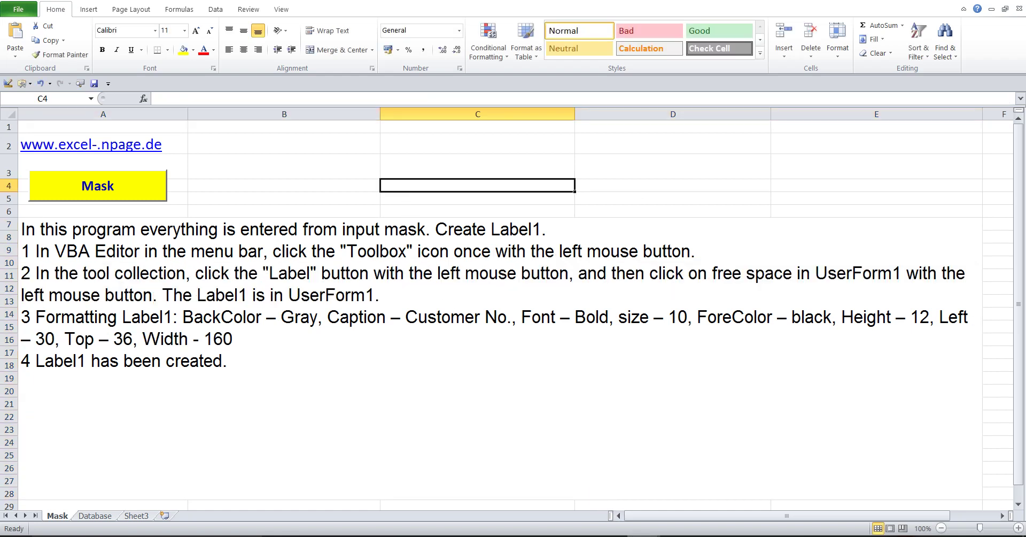
left_click(685, 487)
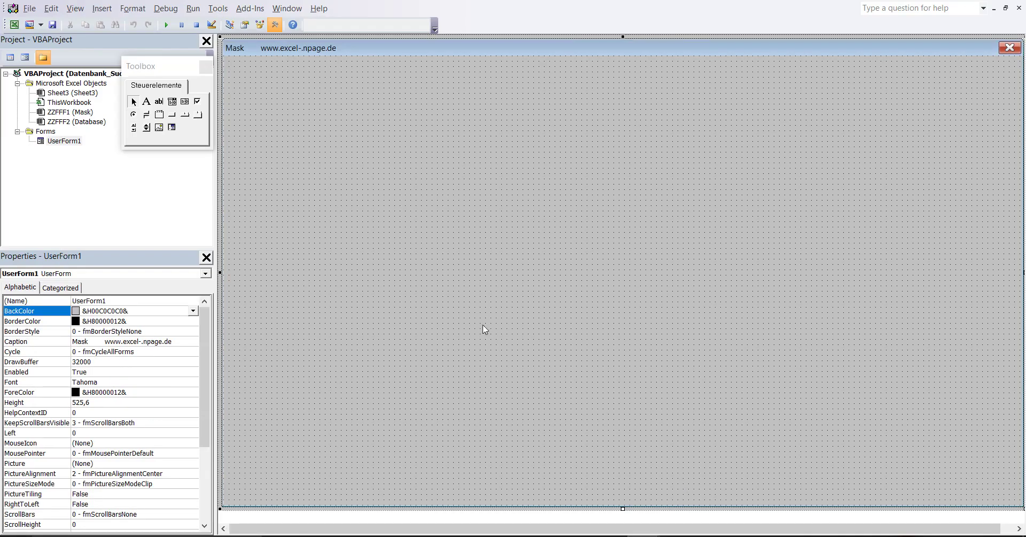
Place a Label control (Label1) on UserForm1 and close the Toolbox
left_click(148, 106)
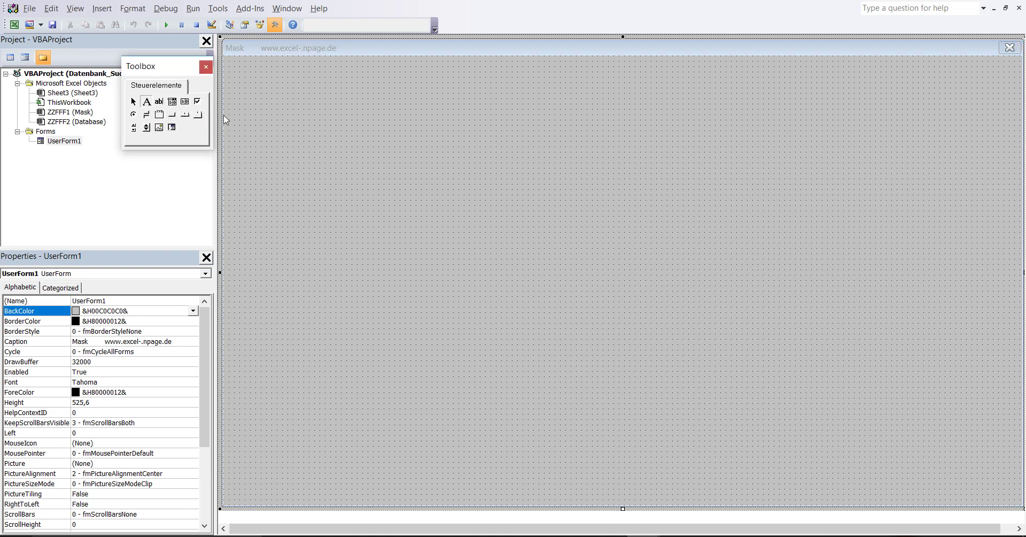
left_click(293, 118)
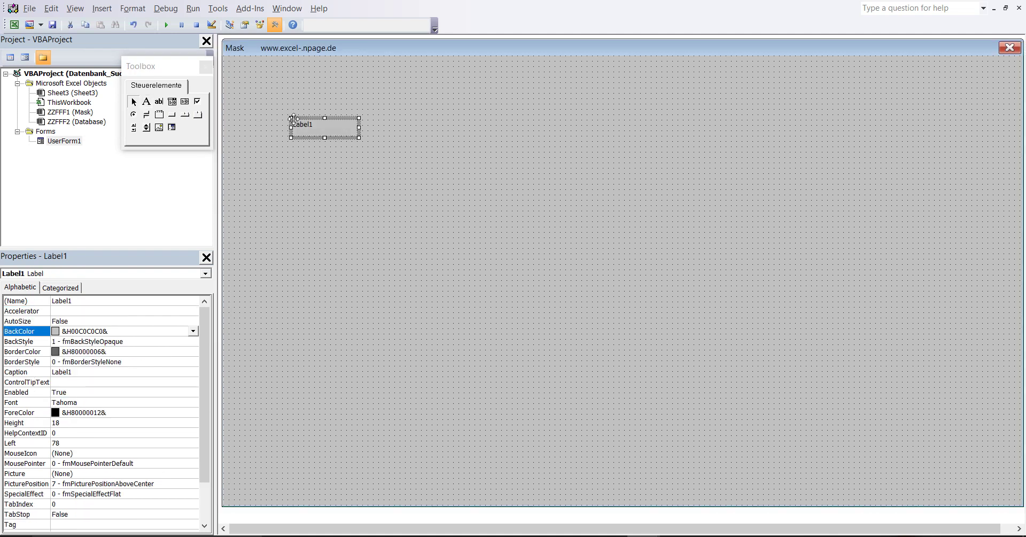
left_click(206, 68)
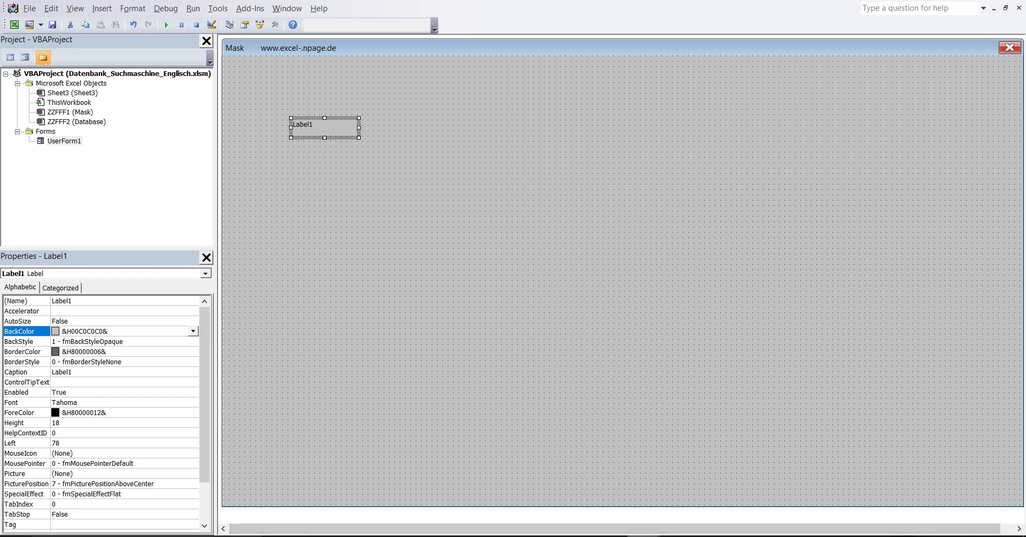
Reread step 3's Label1 formatting instructions in the Excel text box
mouse_move(636, 529)
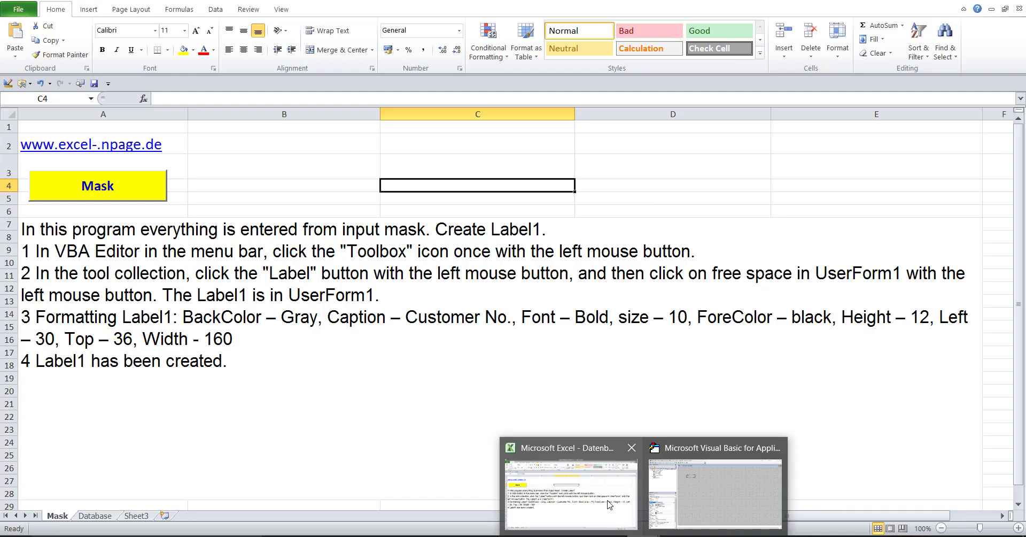
left_click(611, 506)
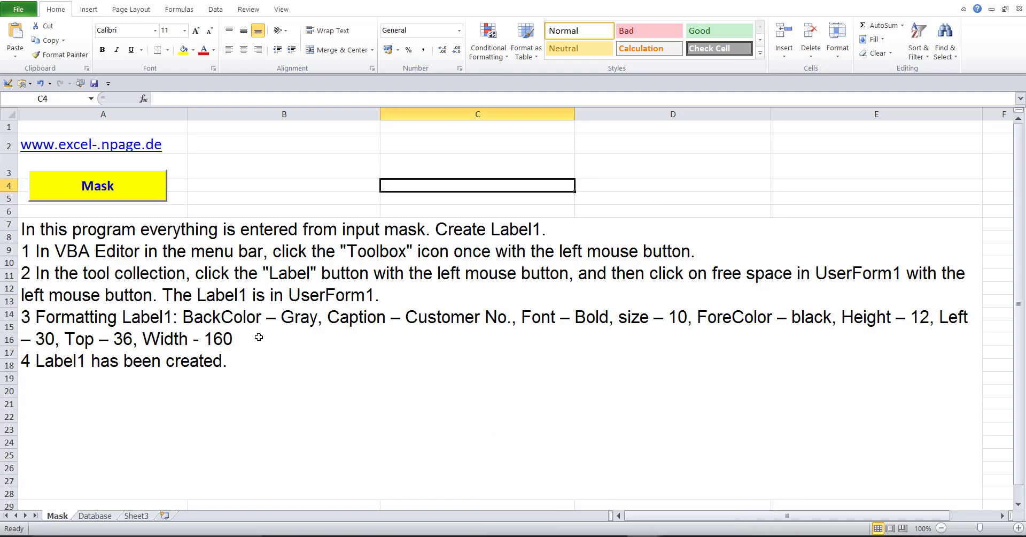
double_click(226, 297)
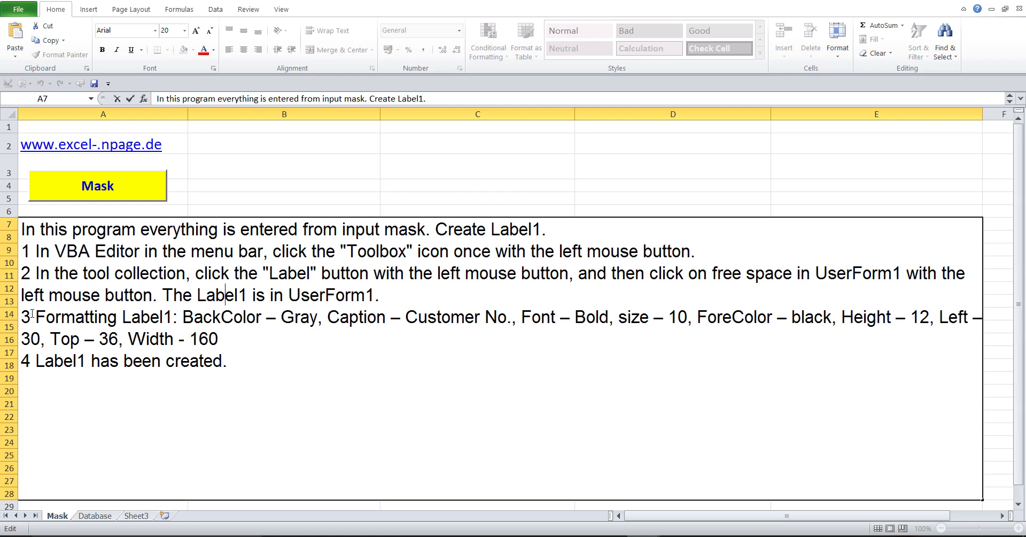
left_click_drag(22, 316, 227, 340)
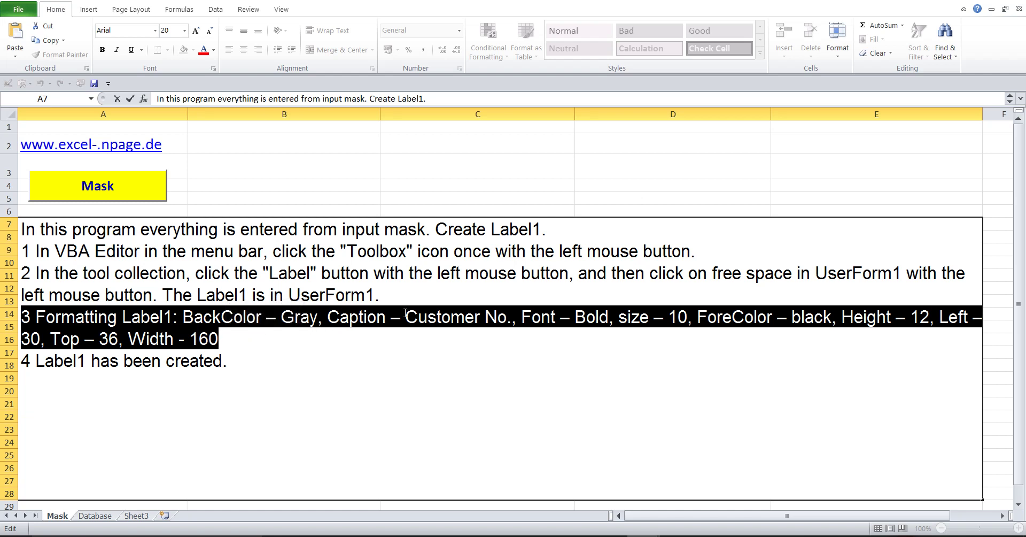
left_click(412, 200)
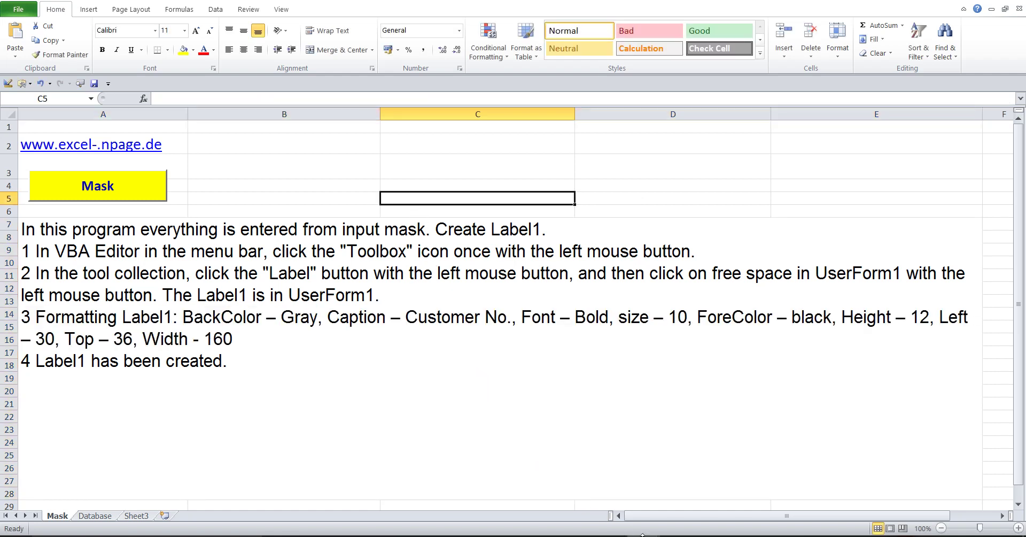
Keep Label1's BackColor gray &H00C0C0C0&, select its Caption property, then return to Excel
mouse_move(644, 534)
left_click(691, 489)
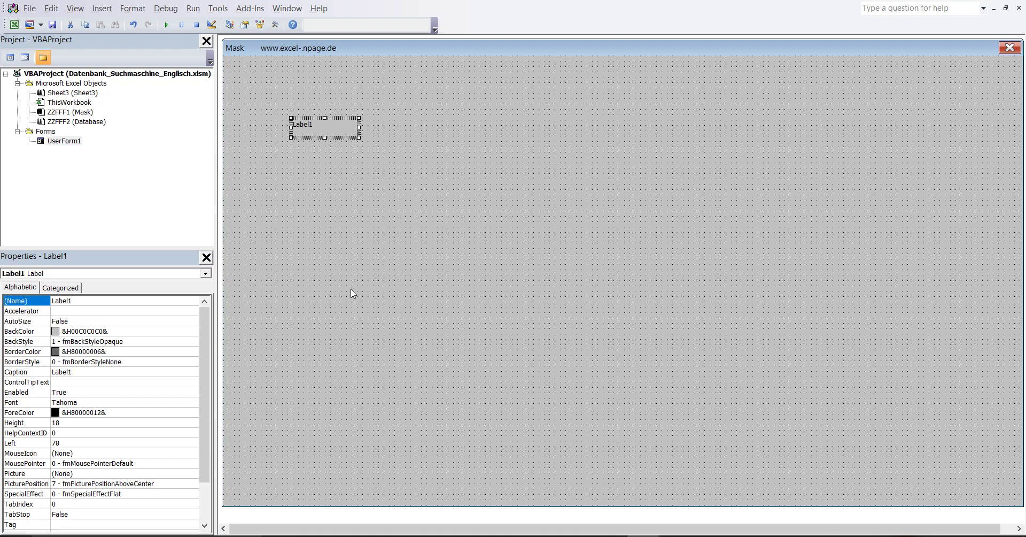
double_click(87, 300)
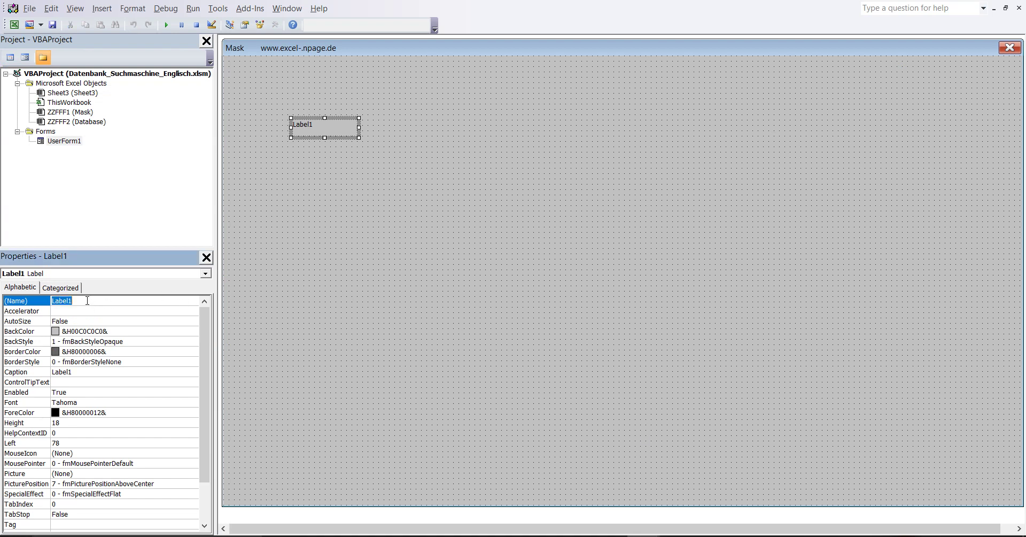
left_click(87, 300)
left_click(135, 332)
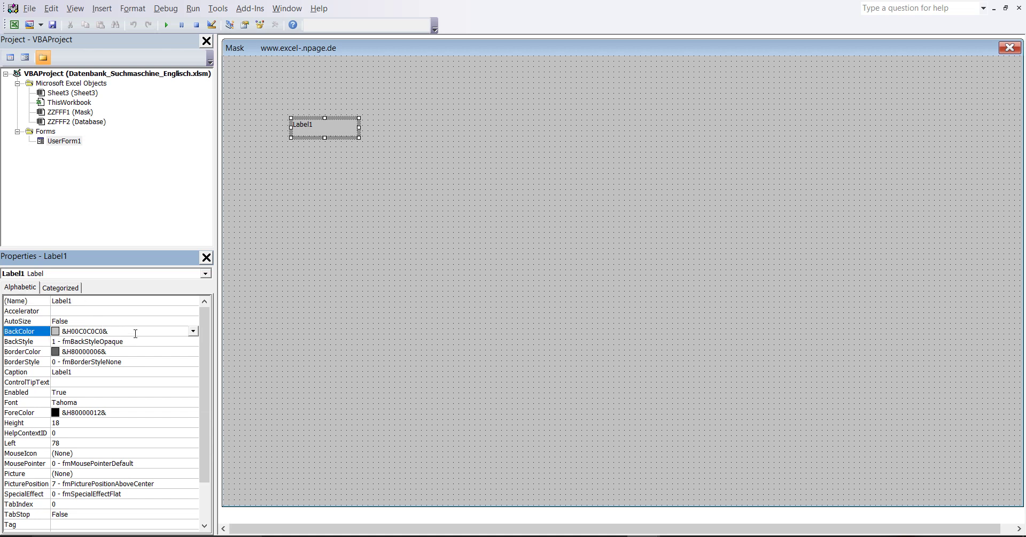
left_click(193, 331)
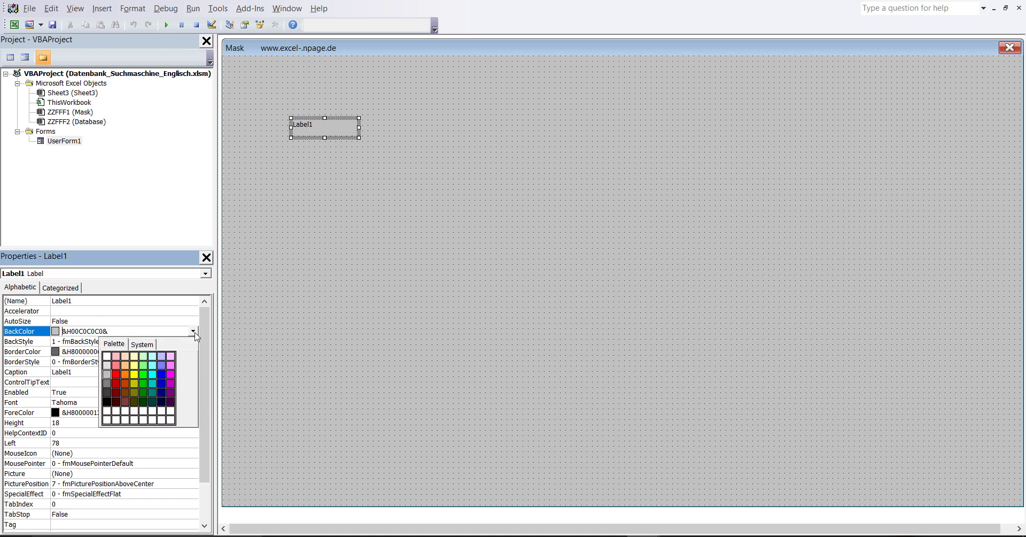
left_click(108, 375)
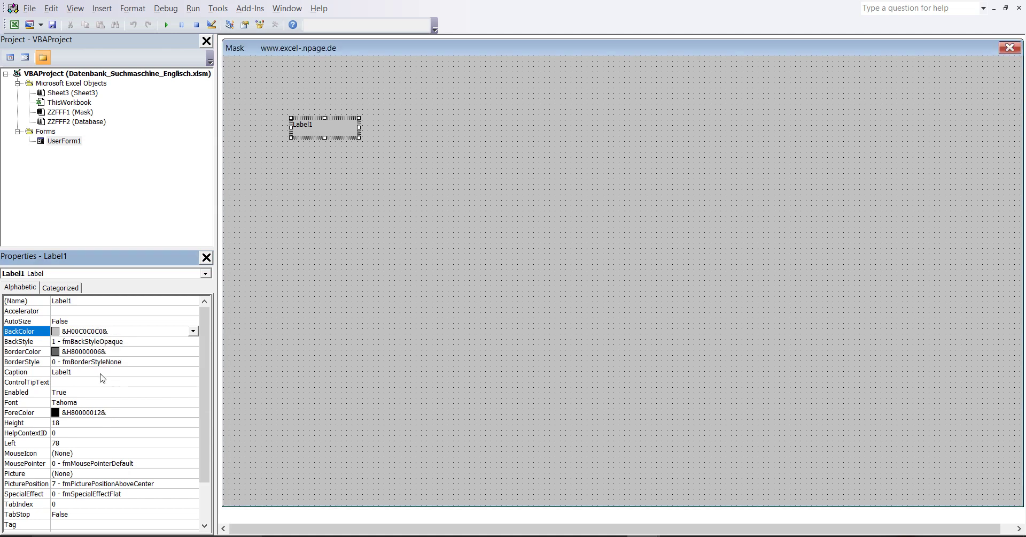
left_click(77, 372)
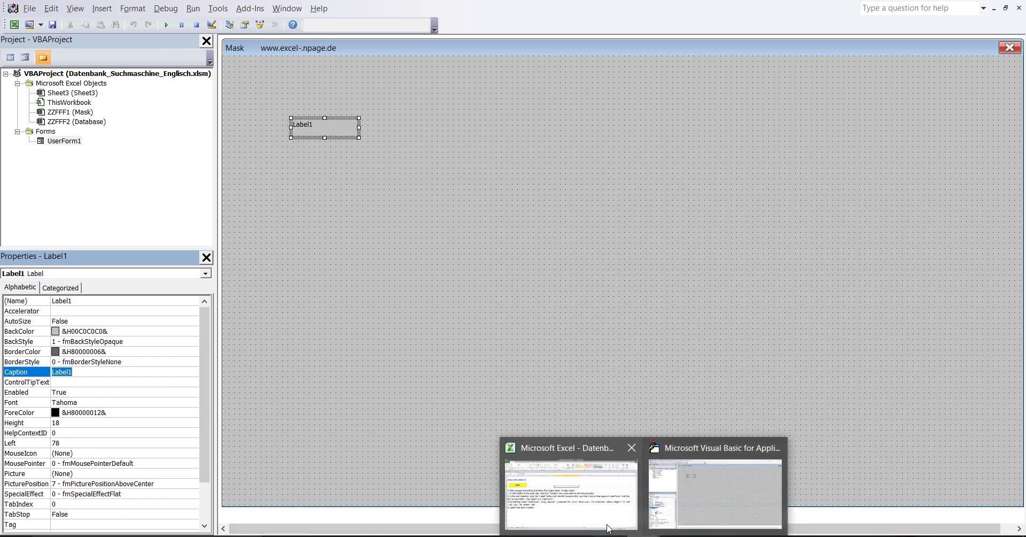
left_click(607, 528)
Copy the text 'Customer No.' from the step 3 instructions in cell A7
left_click(363, 288)
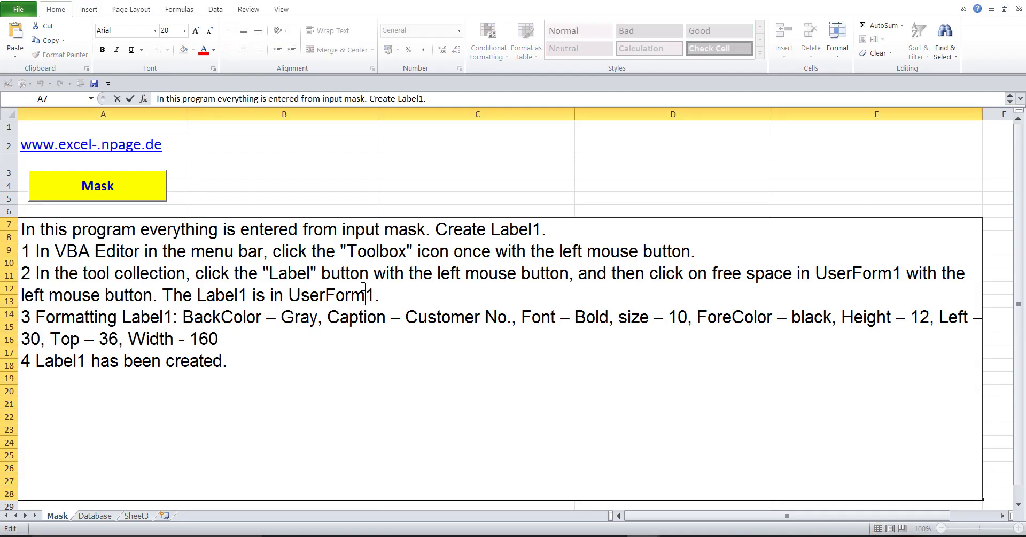
left_click_drag(405, 316, 512, 318)
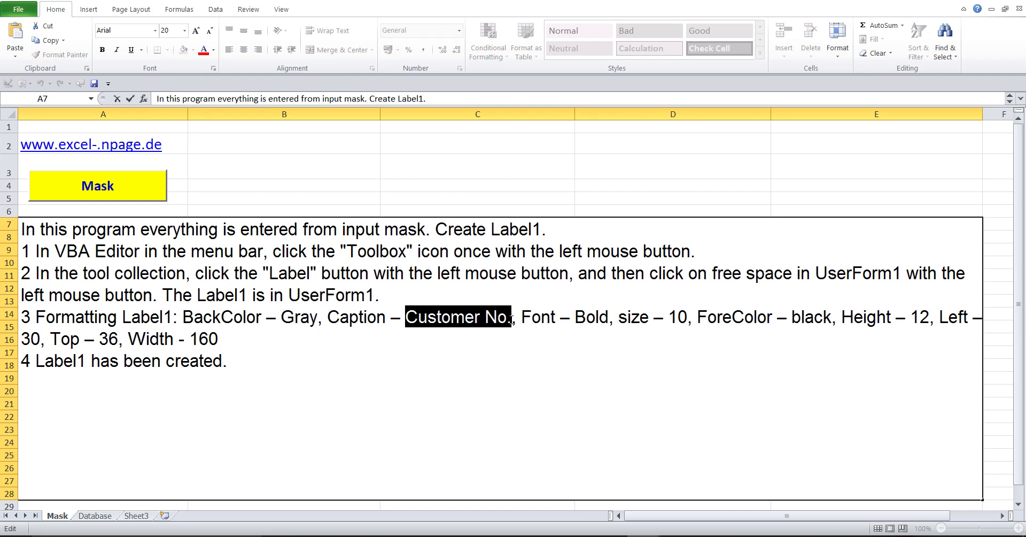
right_click(493, 316)
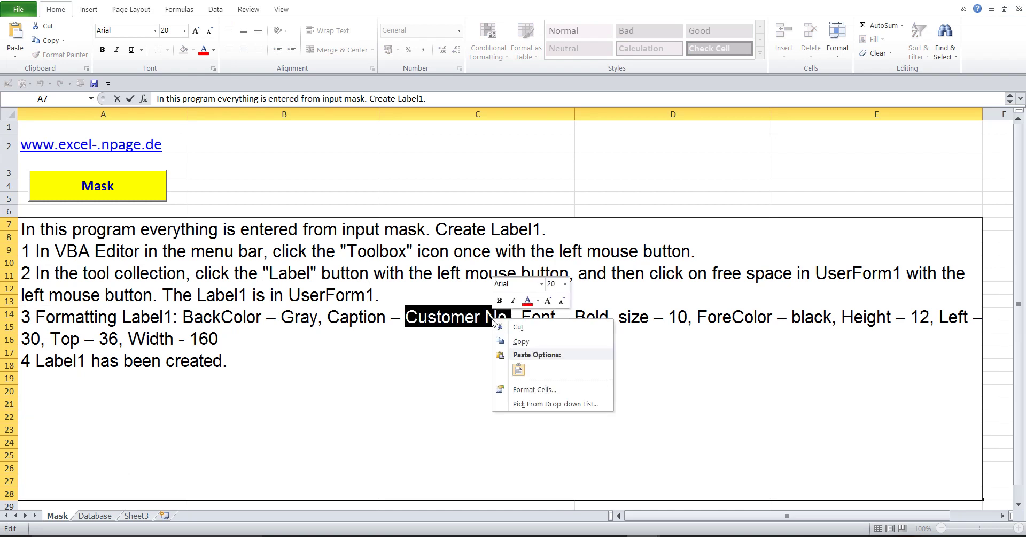
left_click(527, 342)
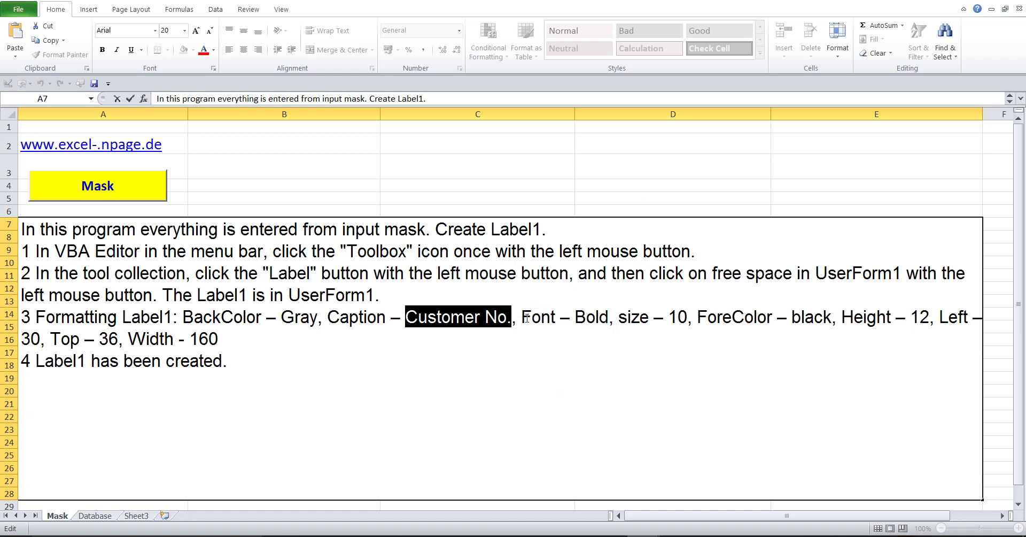
key("Escape")
left_click(517, 197)
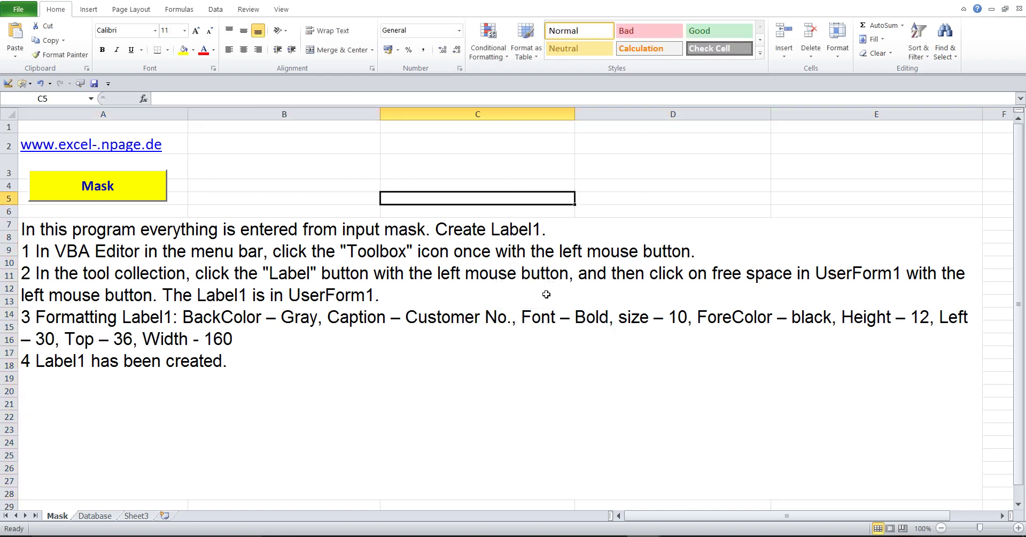
Paste 'Customer No.' as Label1's Caption and commit it
mouse_move(645, 533)
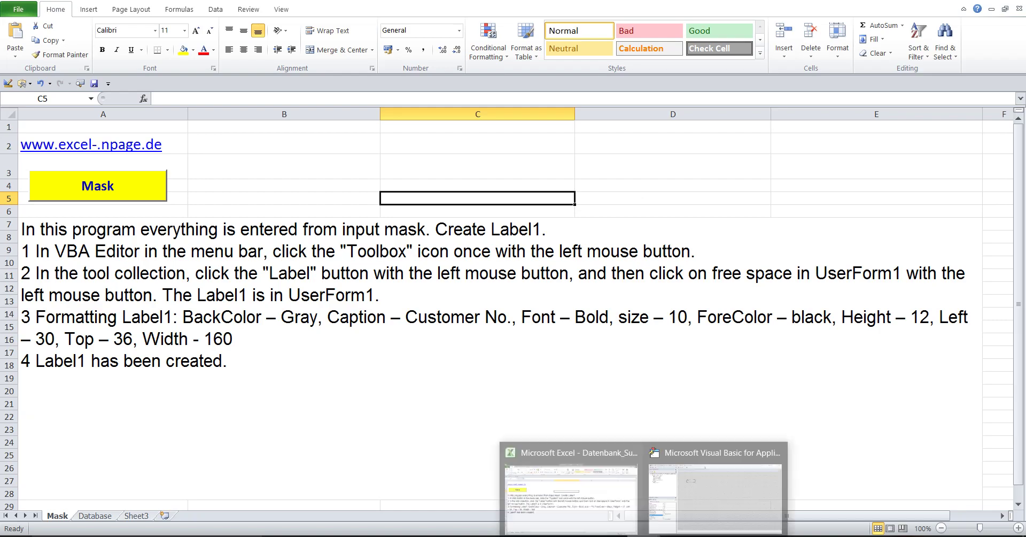
left_click(677, 505)
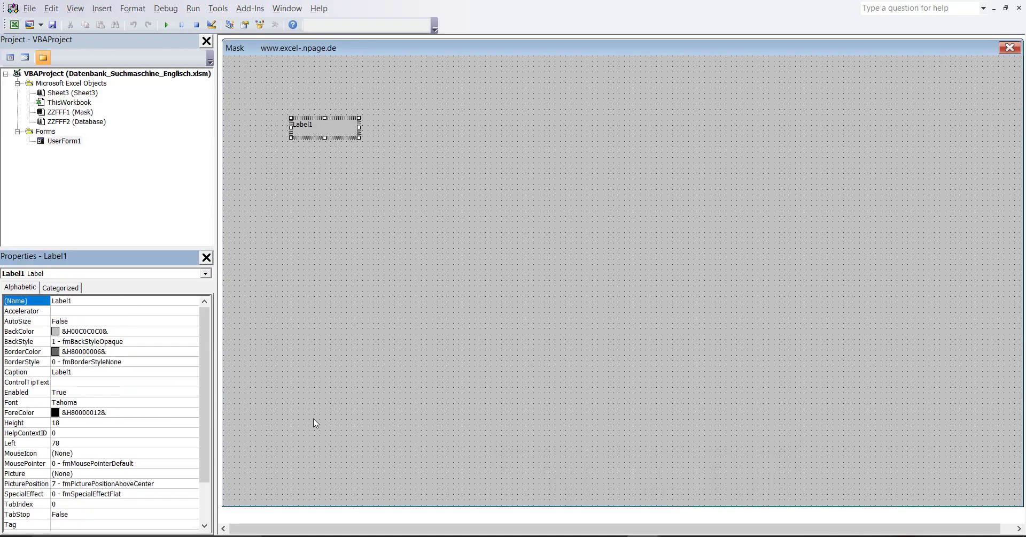
double_click(80, 373)
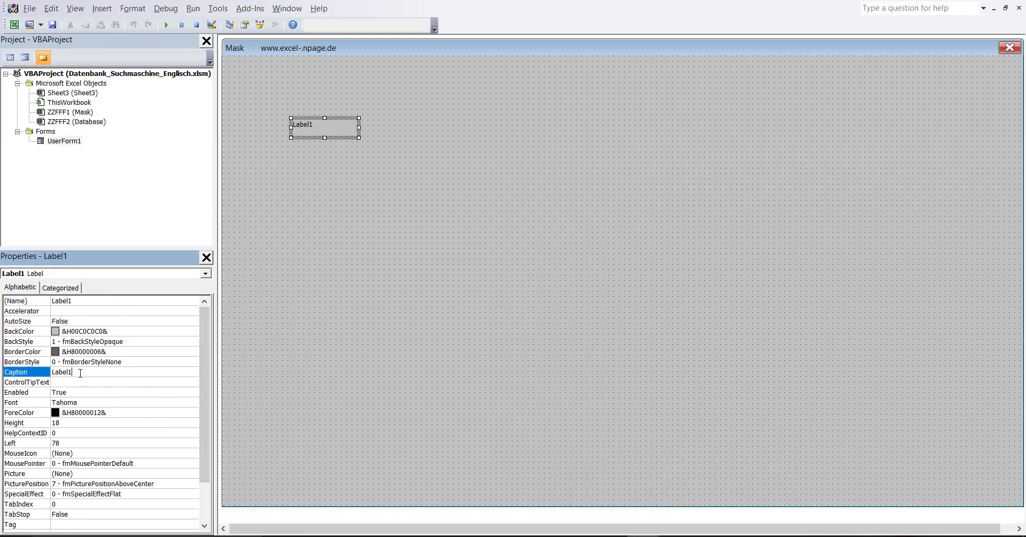
right_click(64, 371)
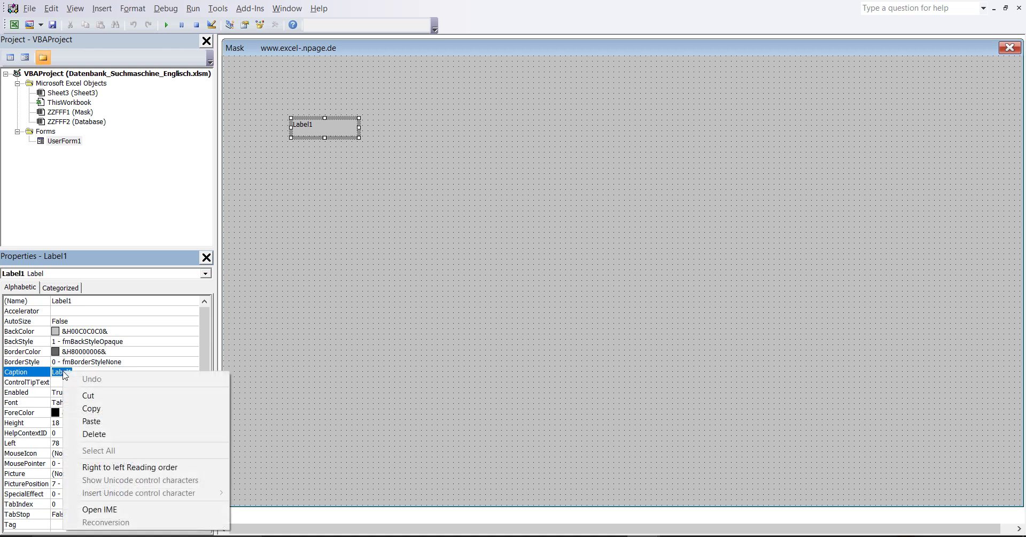
left_click(91, 422)
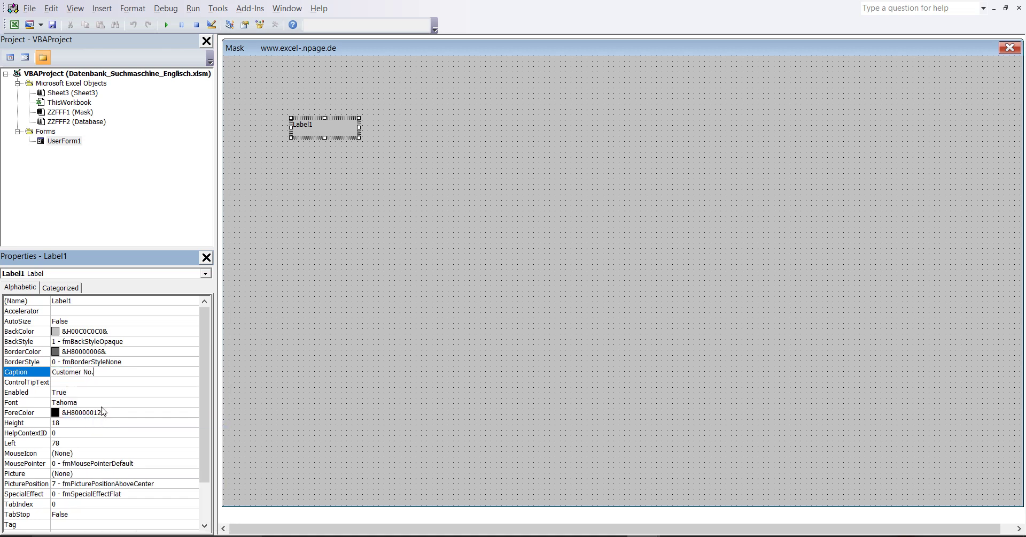
left_click(116, 401)
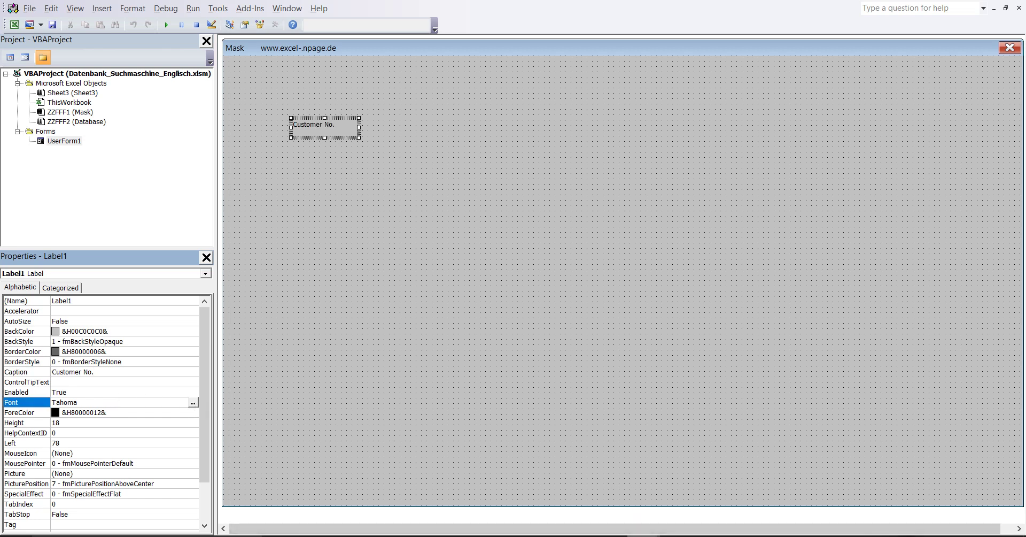
mouse_move(643, 534)
mouse_move(597, 497)
Set Label1's font to Tahoma Bold, size 10
left_click(192, 402)
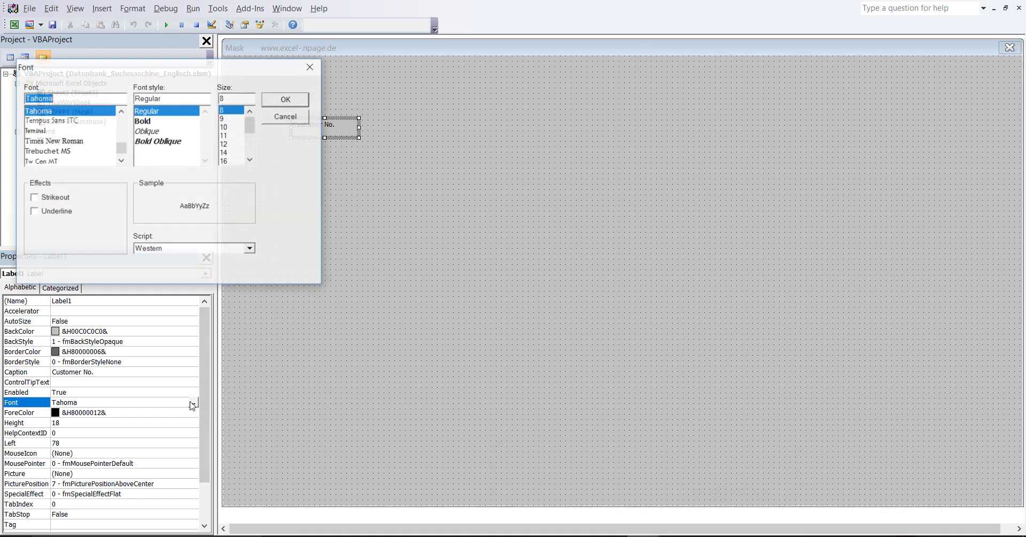
left_click(147, 122)
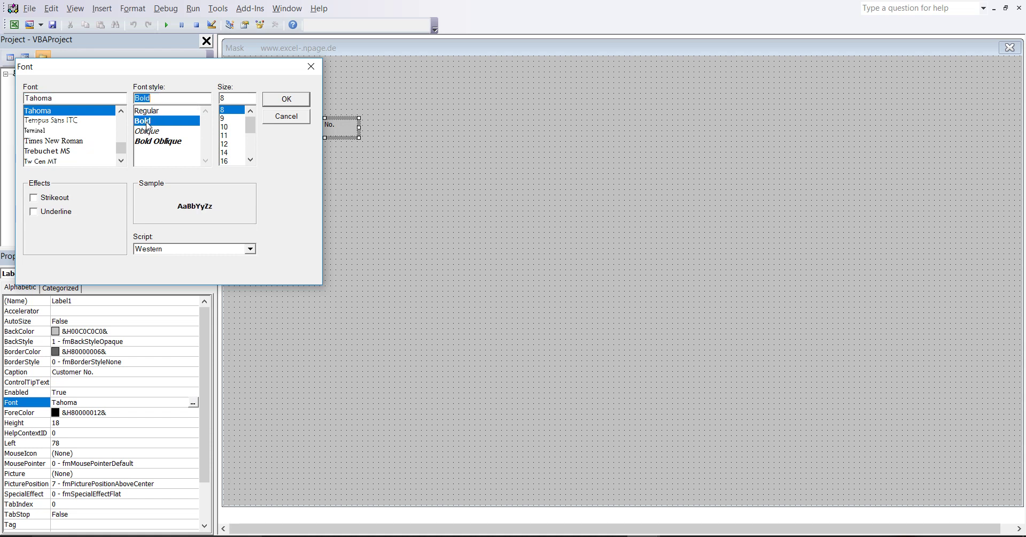
left_click(227, 129)
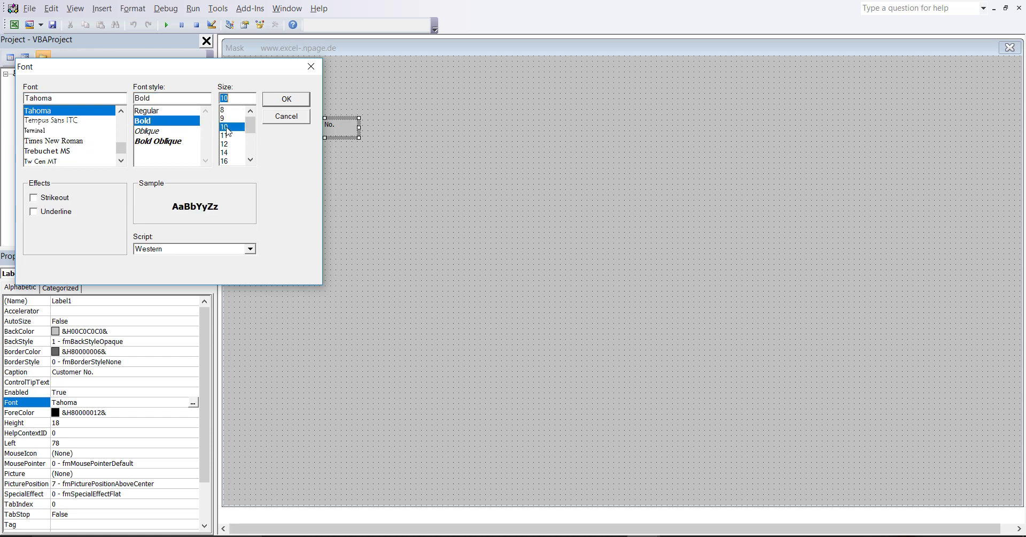
left_click(274, 101)
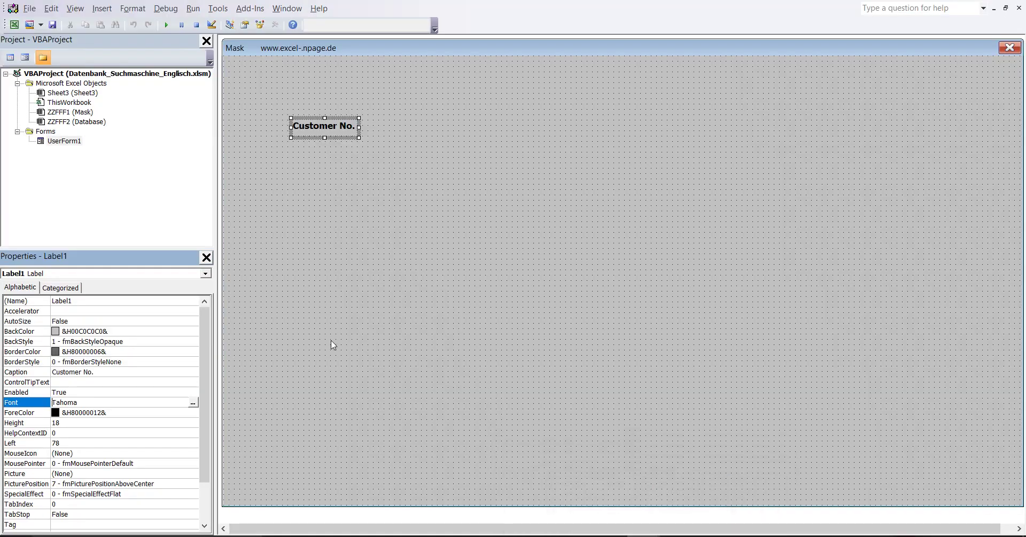
Change Label1's ForeColor to palette black &H00000000&
left_click(168, 414)
left_click(193, 412)
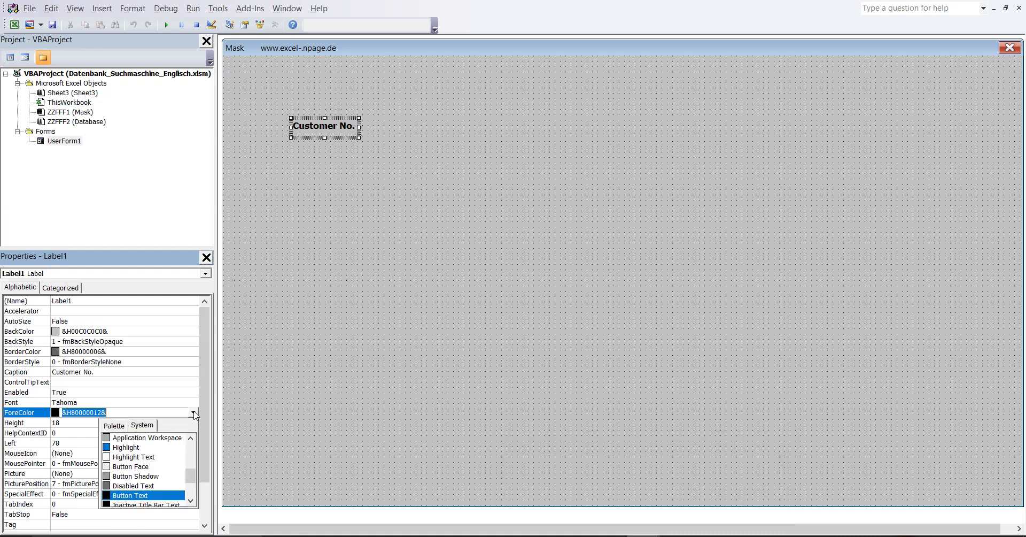
left_click(115, 425)
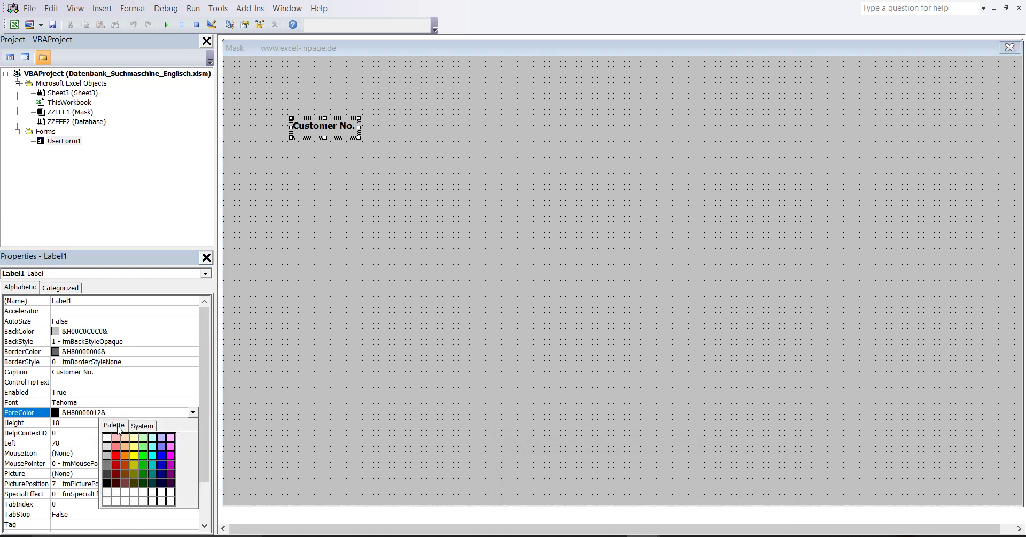
left_click(106, 484)
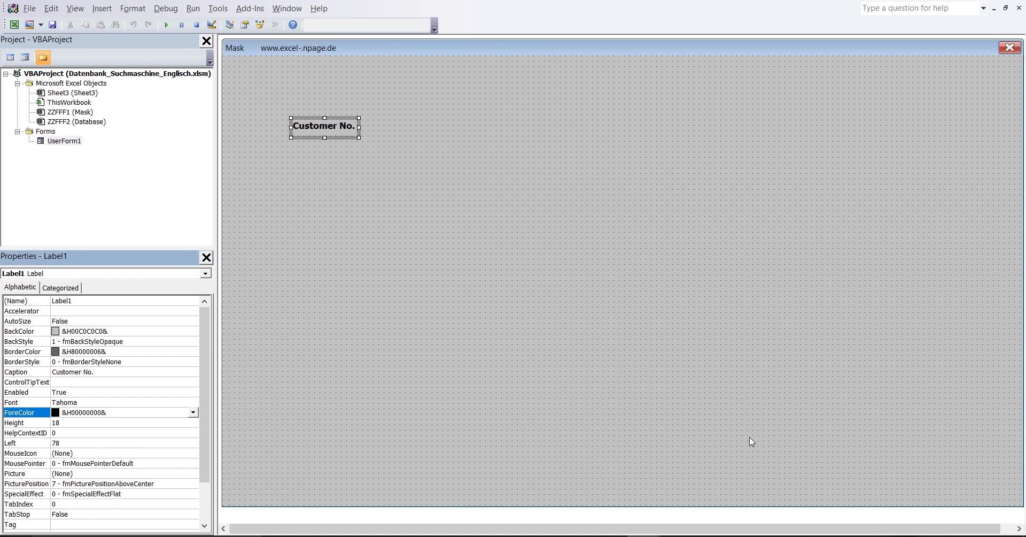
Check the instructions in Excel, then change Label1's Height from 18 to 12
mouse_move(644, 532)
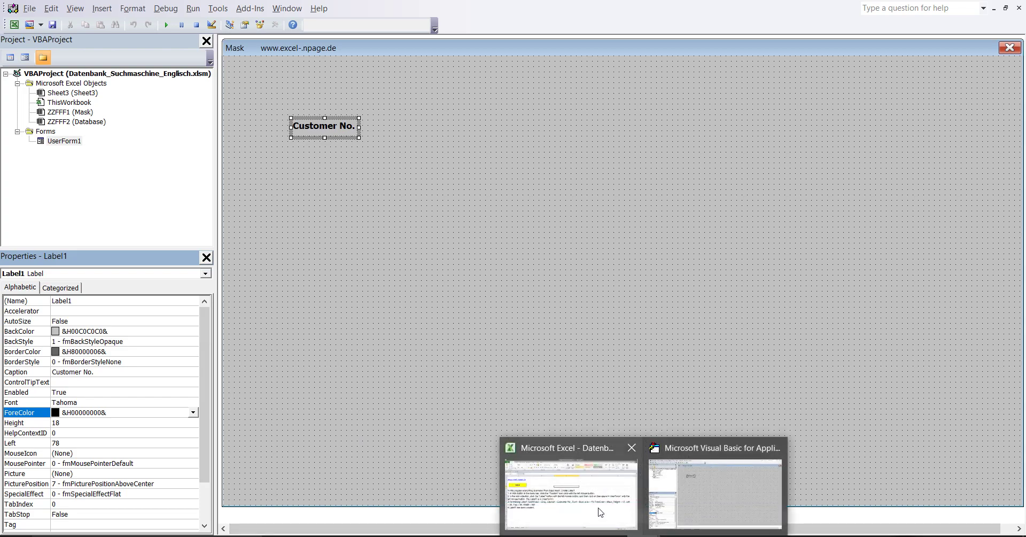
left_click(590, 490)
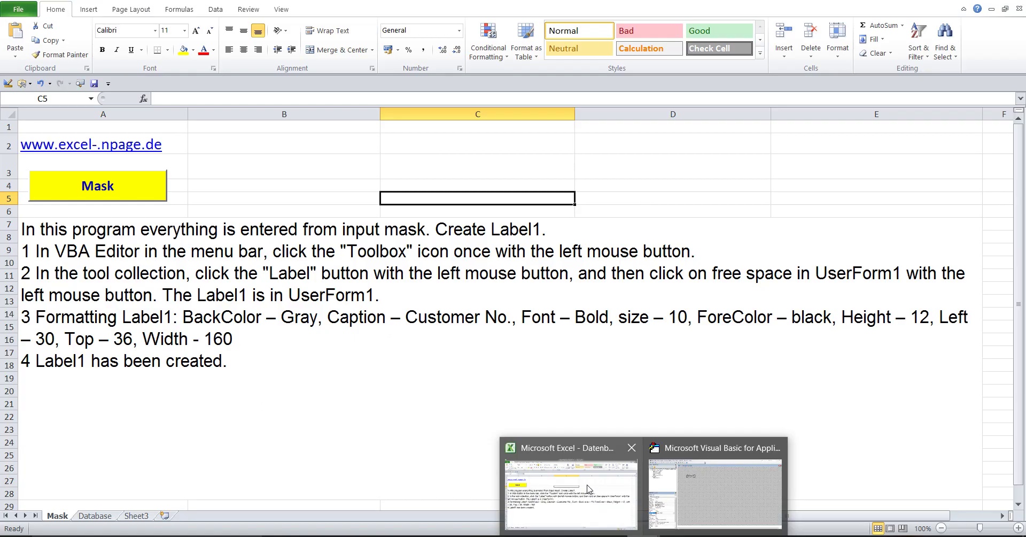
left_click(705, 489)
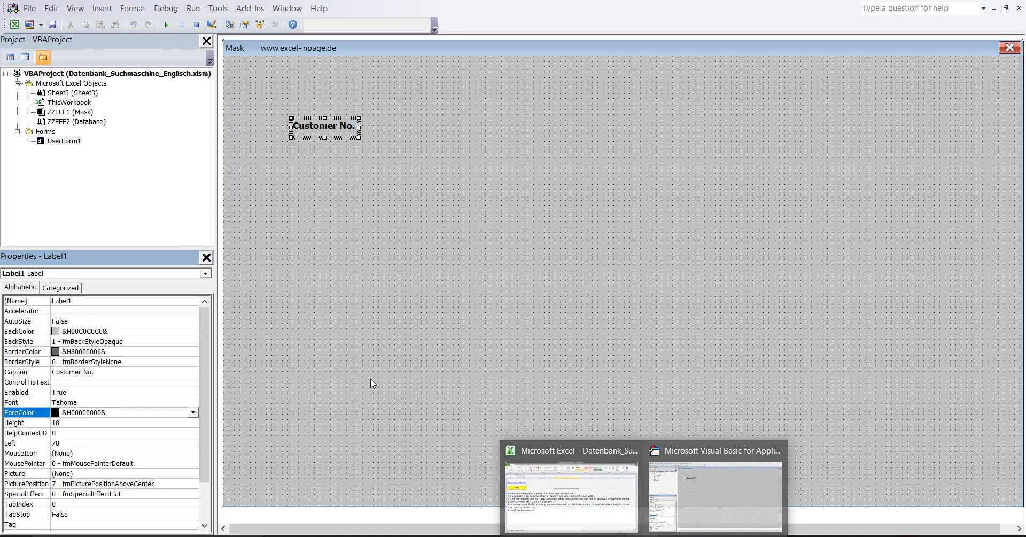
scroll(92, 393, "down", 2)
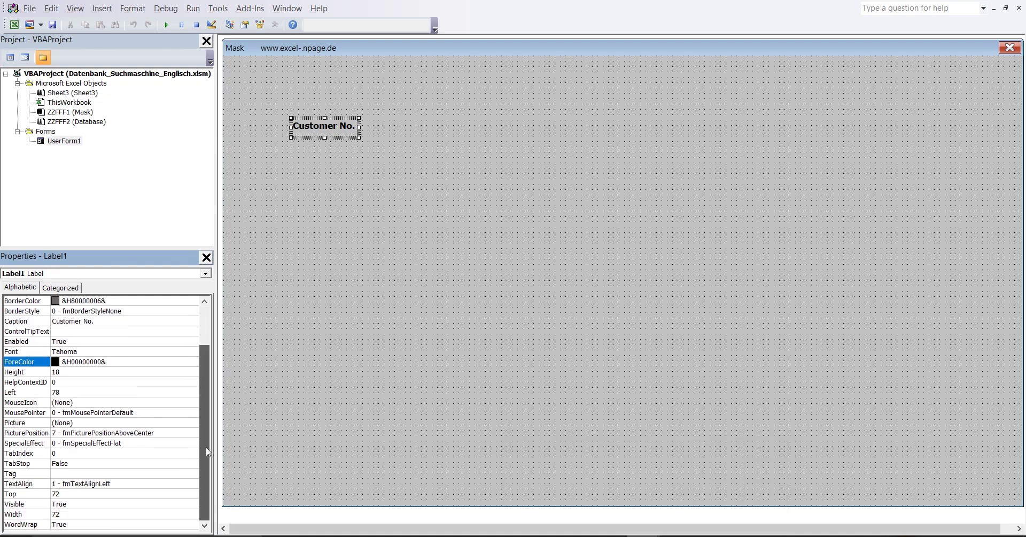
left_click(66, 375)
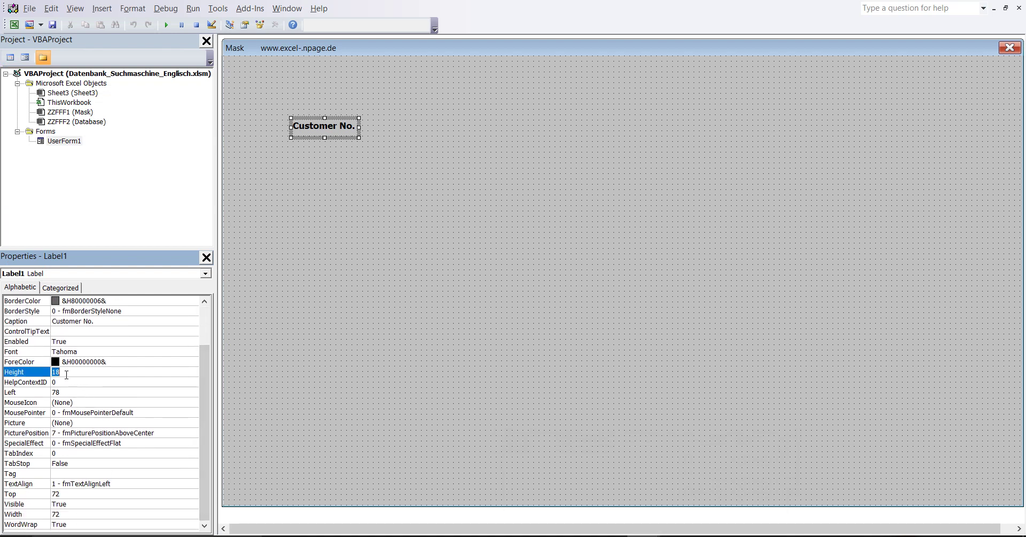
type("1")
mouse_move(641, 534)
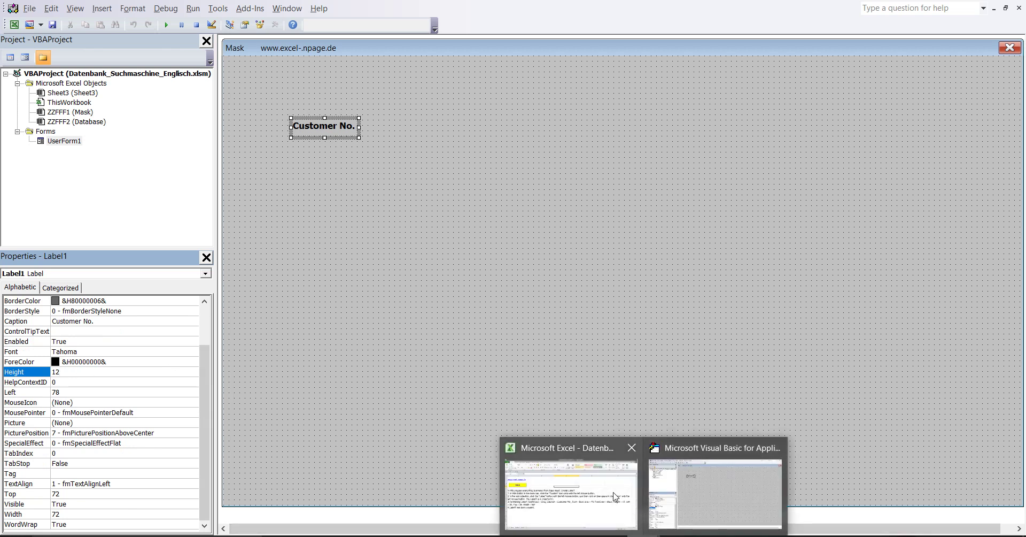
mouse_move(614, 495)
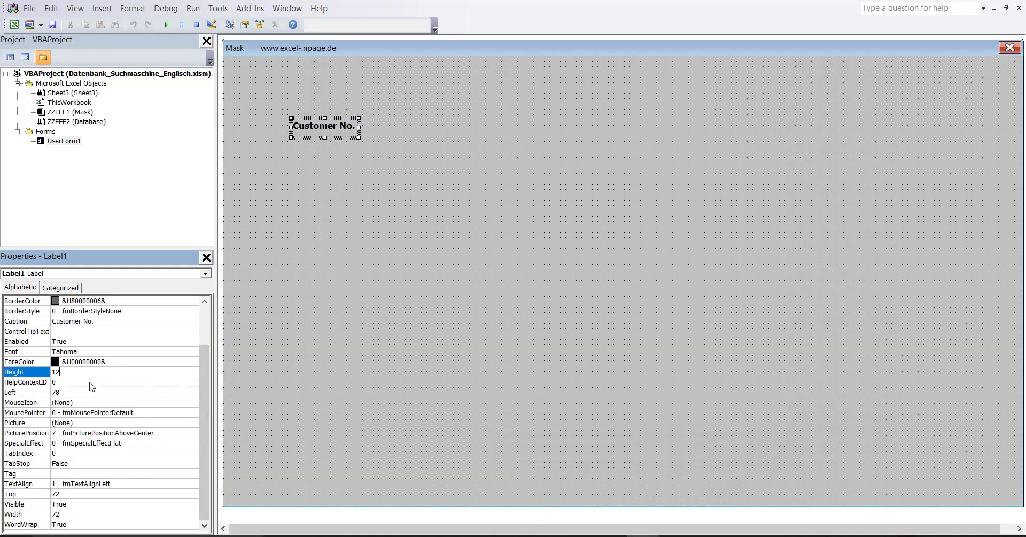
Set Label1's Left property to 30, after committing the height of 12
left_click(68, 393)
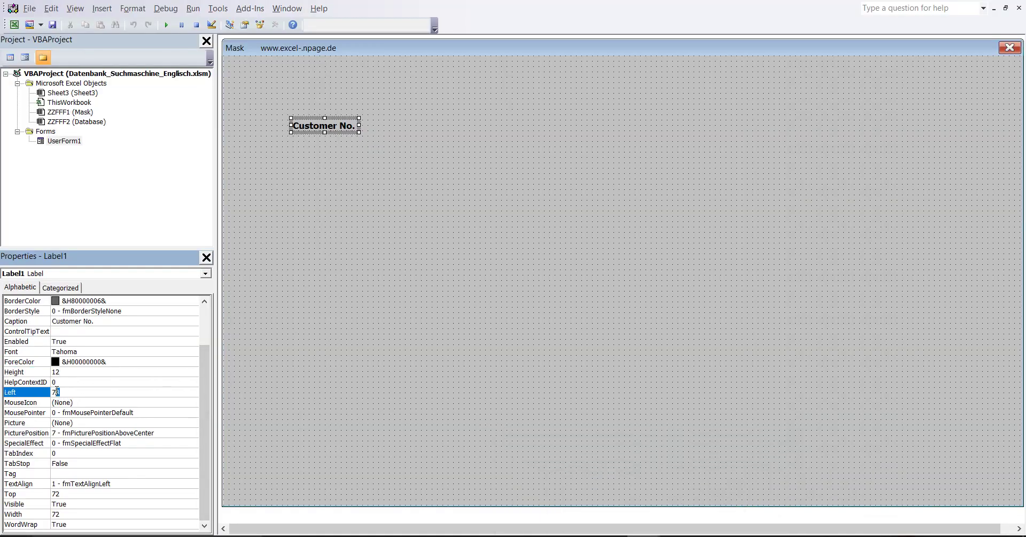
double_click(57, 392)
type("30")
key("Return")
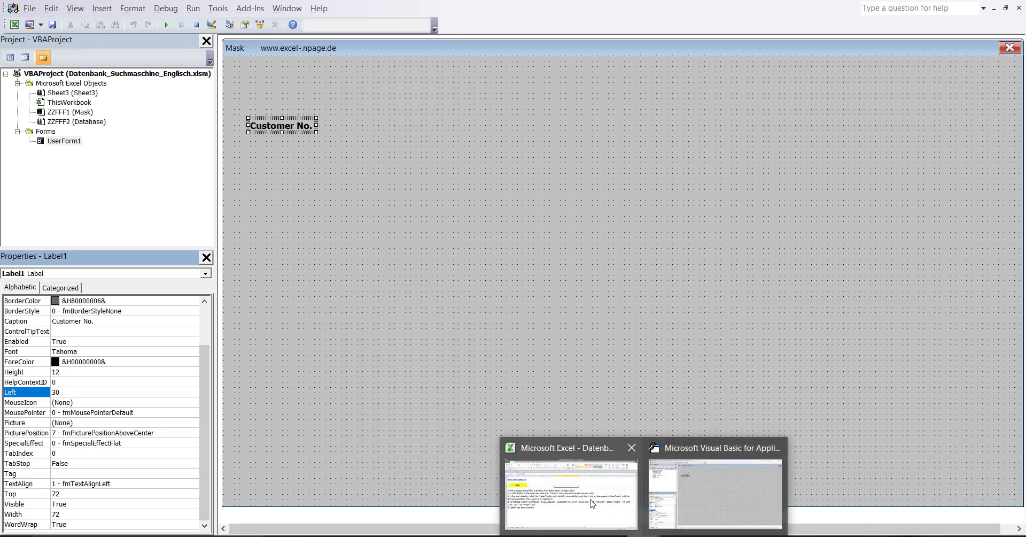
Set Label1's Top property to 36, moving Customer No. up on UserForm1
left_click(592, 502)
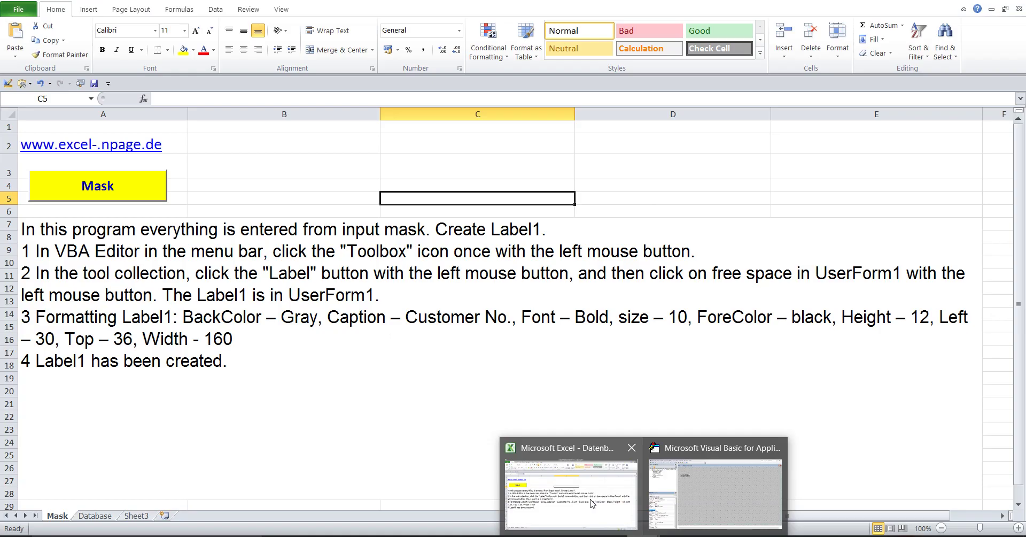
left_click(715, 492)
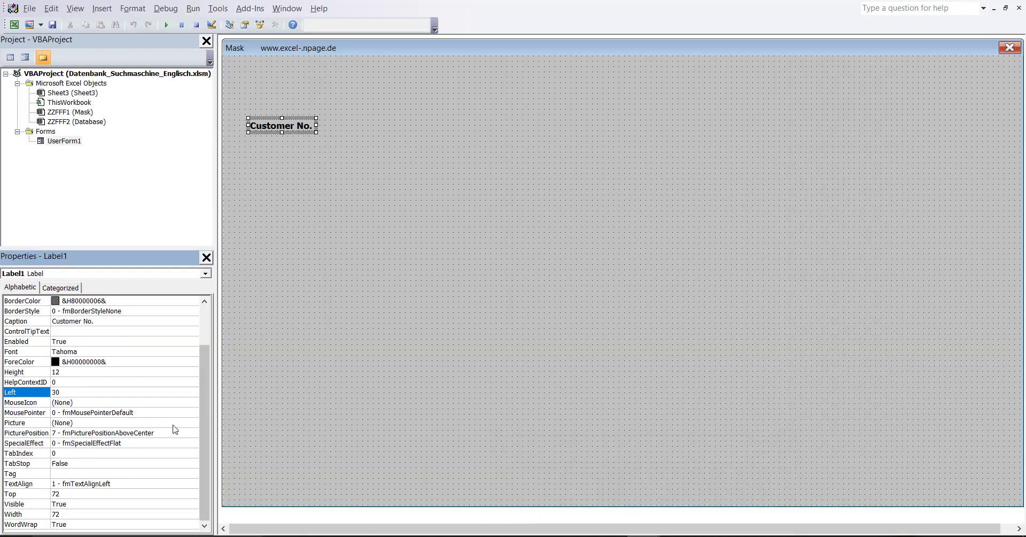
left_click(70, 494)
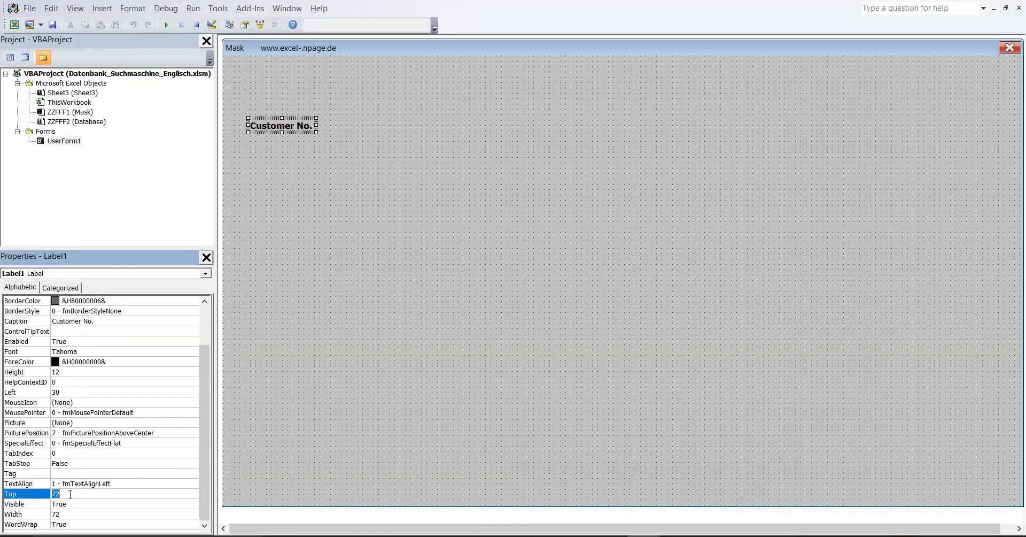
type("36")
key("Return")
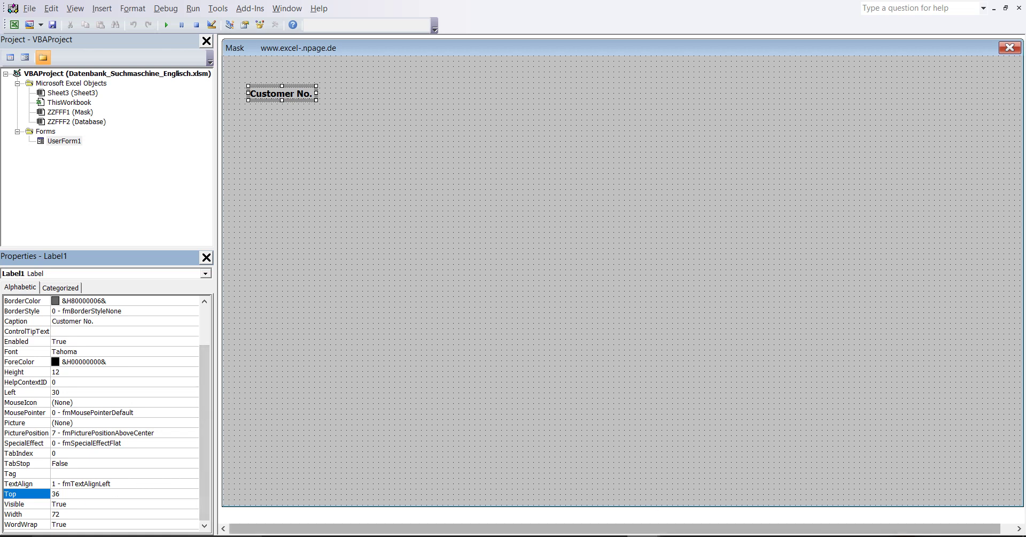
left_click(606, 498)
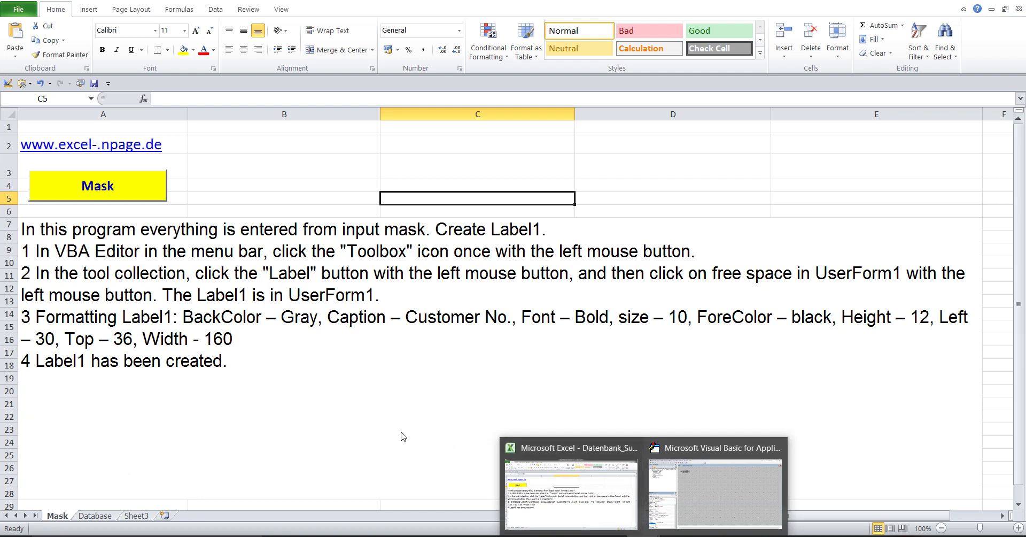
key("alt+F11")
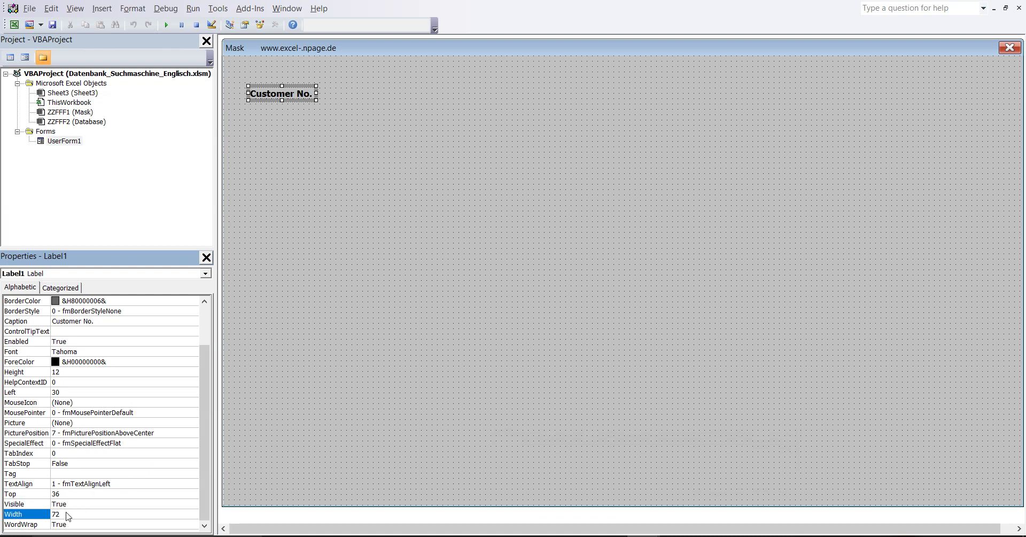
Change Label1's Width from 72 to 160, then go back to the Excel workbook
left_click(67, 513)
type("160")
key("Return")
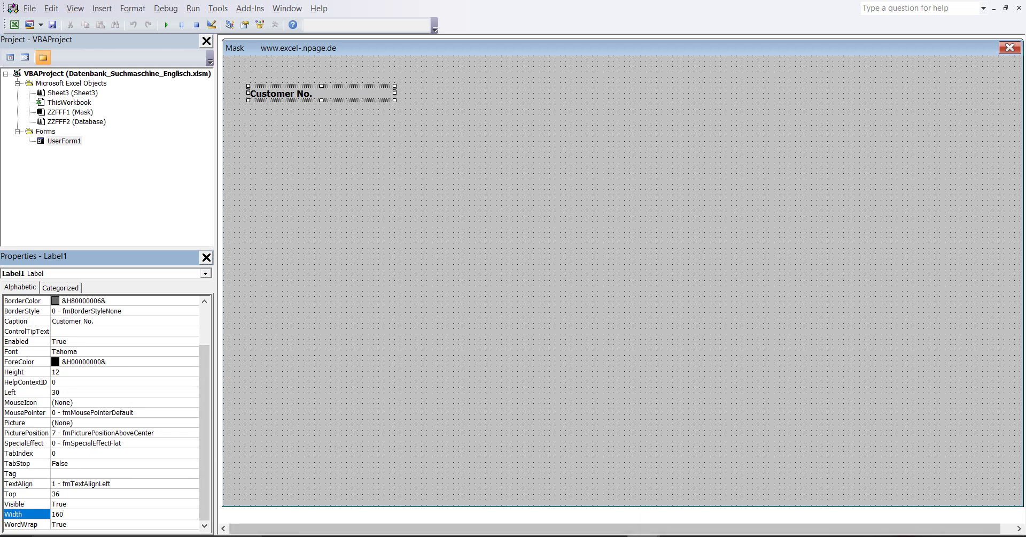
mouse_move(644, 529)
left_click(582, 505)
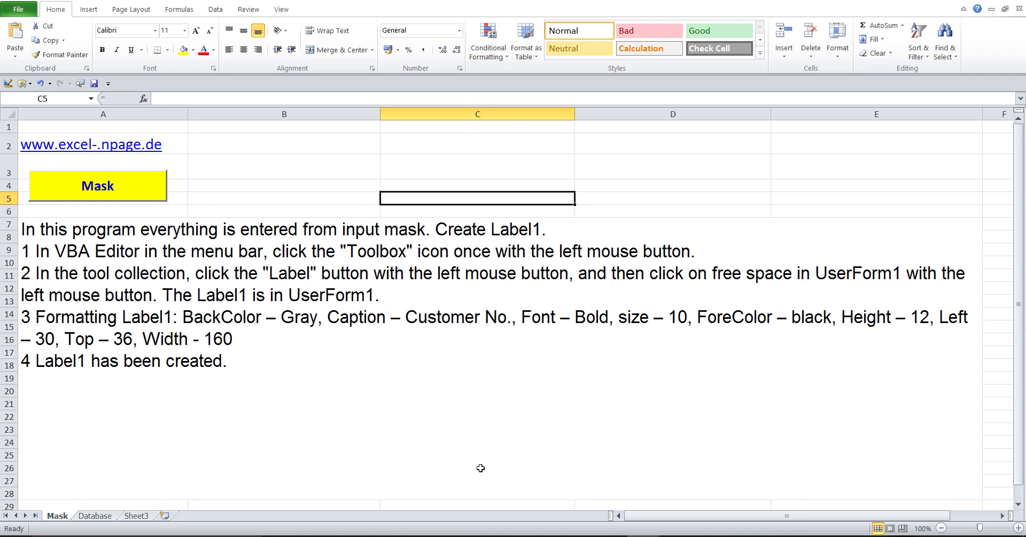
Run the yellow Mask button to show UserForm1 with the bold Customer No. label on gray
double_click(284, 348)
left_click_drag(249, 362, 5, 365)
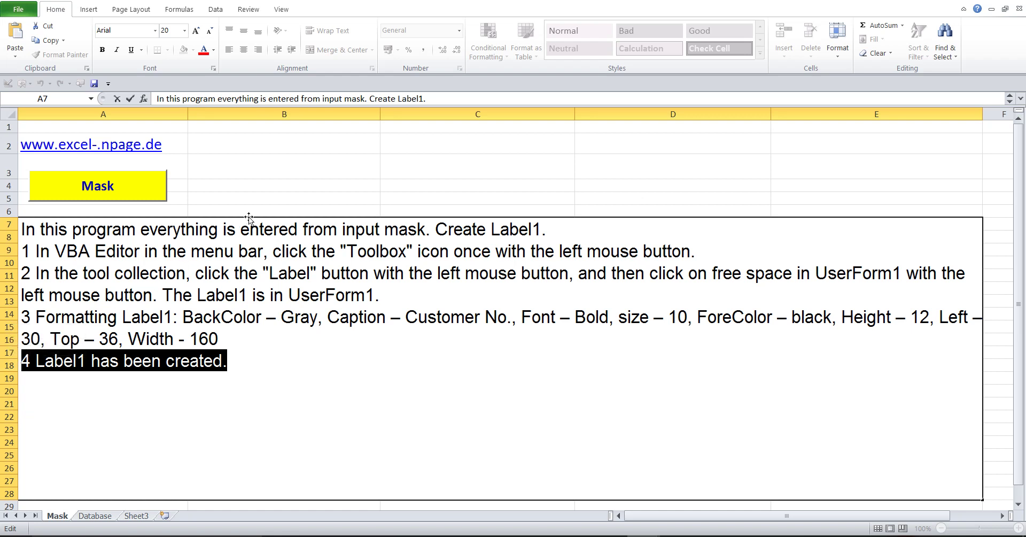
left_click(251, 186)
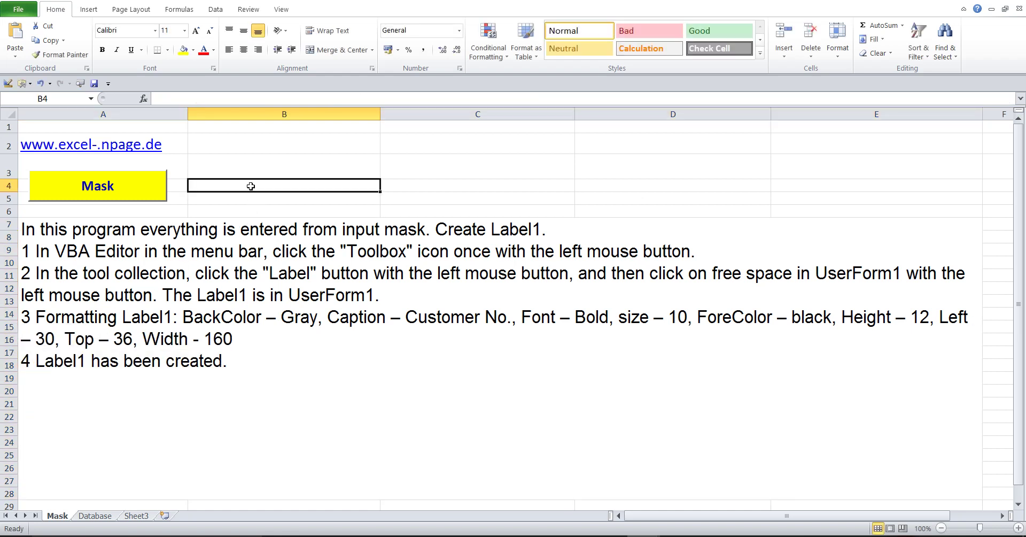
left_click(159, 190)
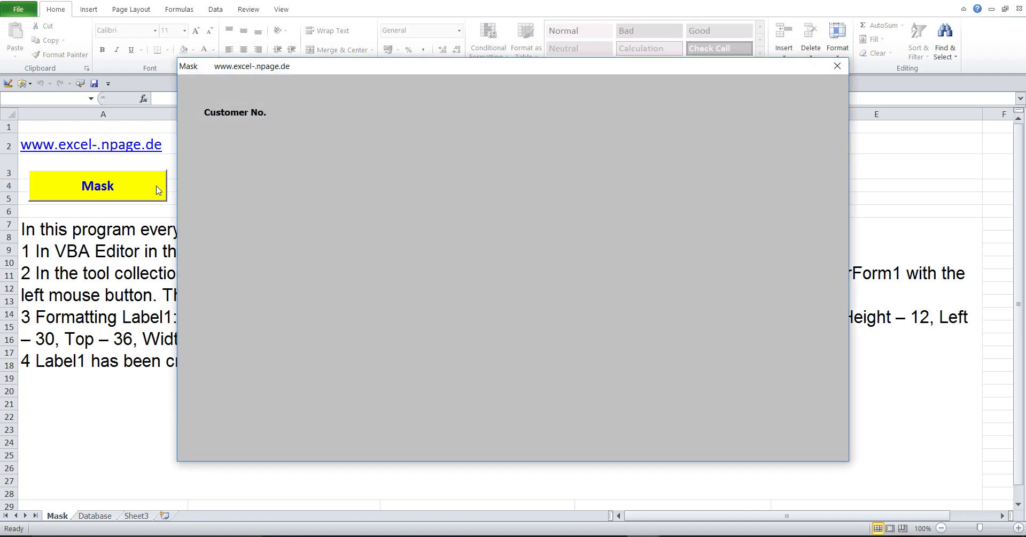